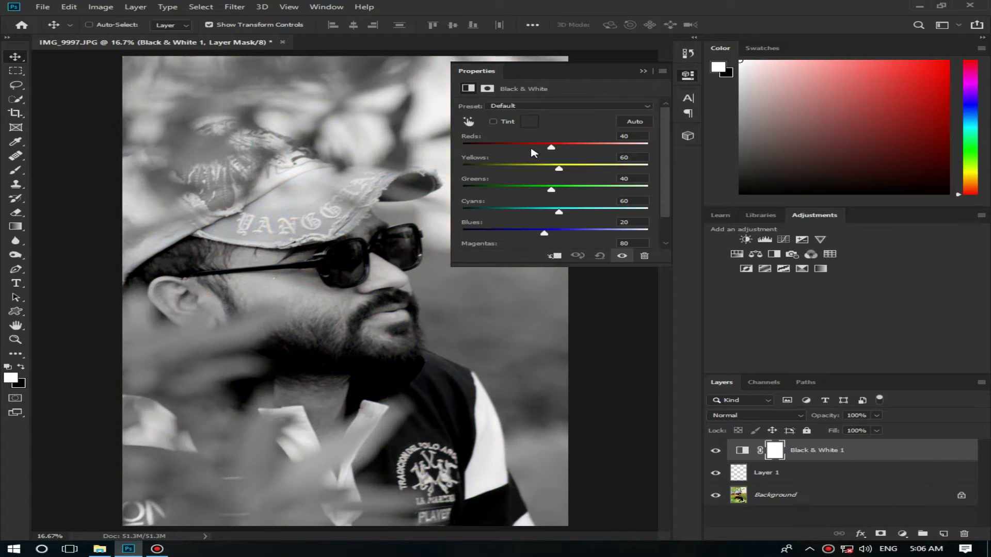
# Step: Lower the Black & White adjustment's Reds to 4 and put its properties away
pyautogui.moveTo(552, 147); pyautogui.dragTo(538, 148)
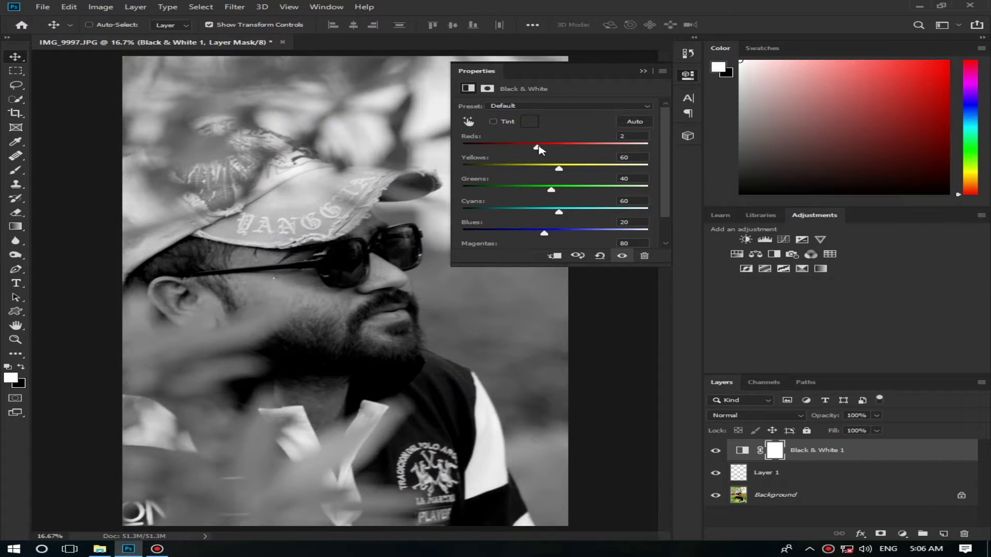
pyautogui.click(15, 340)
pyautogui.moveTo(315, 309); pyautogui.dragTo(400, 329)
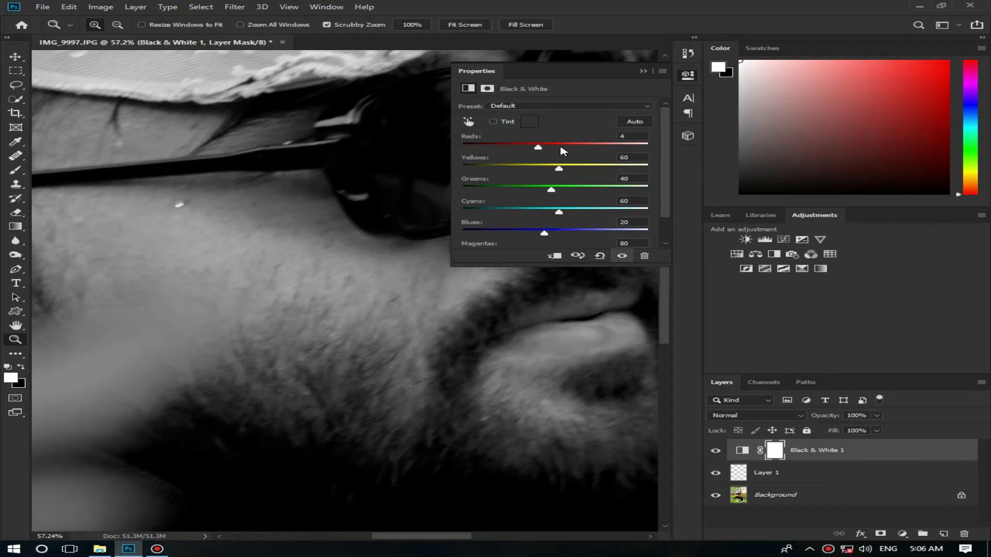
pyautogui.click(645, 71)
# Step: Rename Layer 1 as SPOT
pyautogui.click(828, 475)
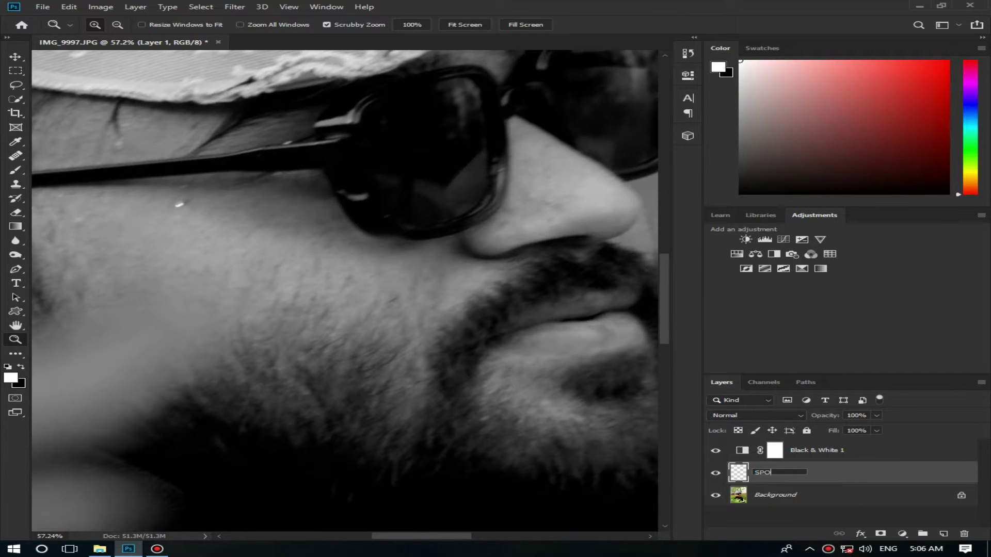
pyautogui.press('Return')
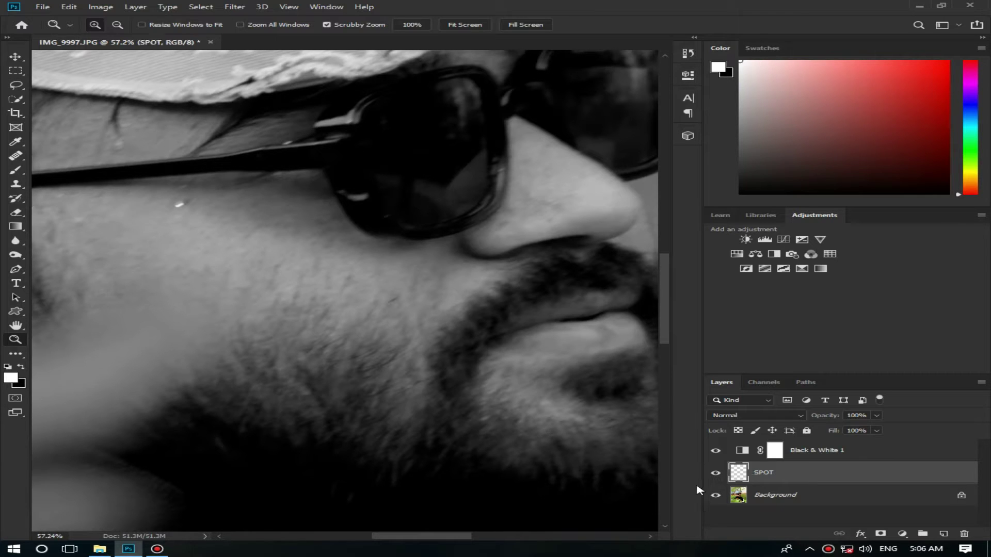
# Step: Remove the white speck on the cheek below the sunglasses' arm using the Healing Brush at 86 px
pyautogui.rightClick(15, 159)
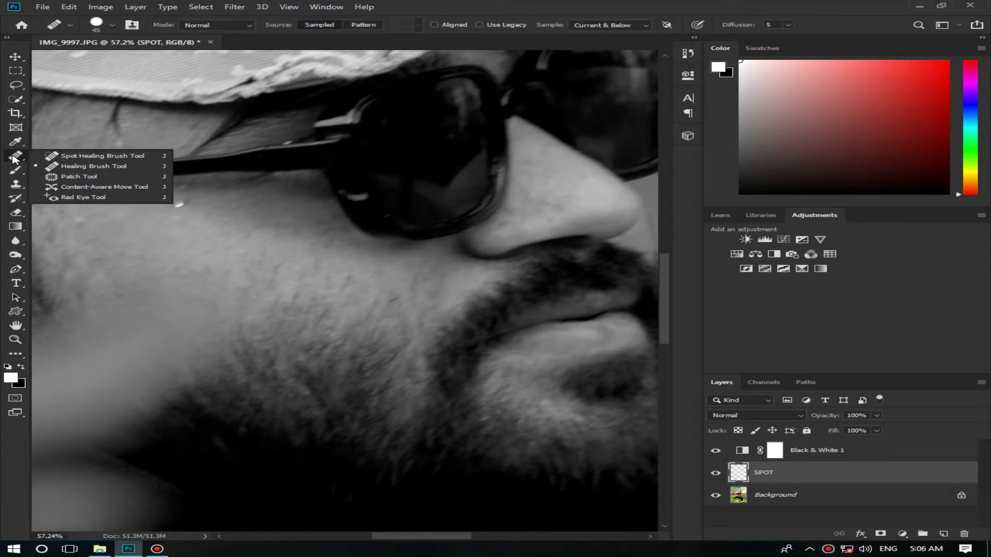
pyautogui.click(66, 168)
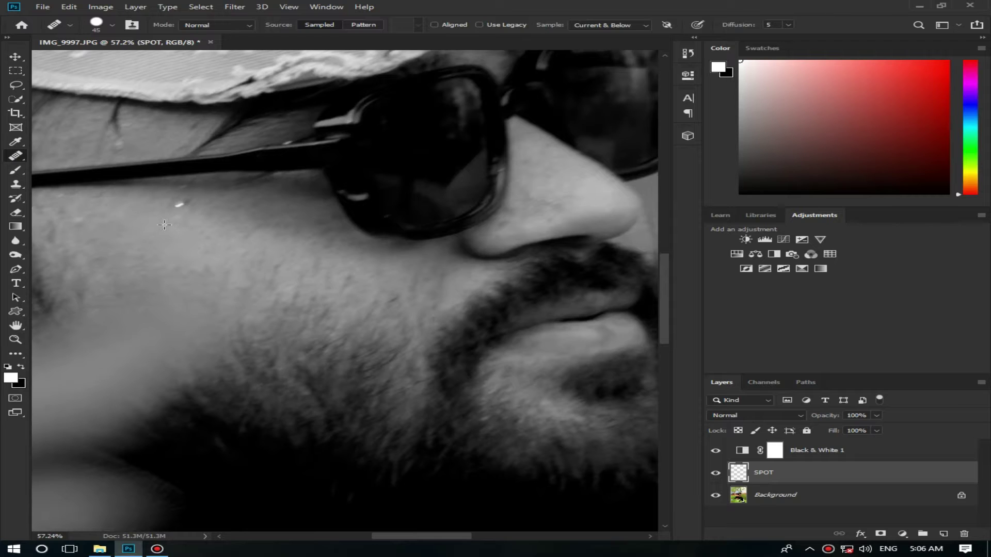
pyautogui.moveTo(167, 224); pyautogui.dragTo(175, 224)
pyautogui.click(183, 208)
pyautogui.click(182, 207)
# Step: Heal the small blemishes across the upper cheek below the sunglasses on the SPOT layer
pyautogui.click(217, 231)
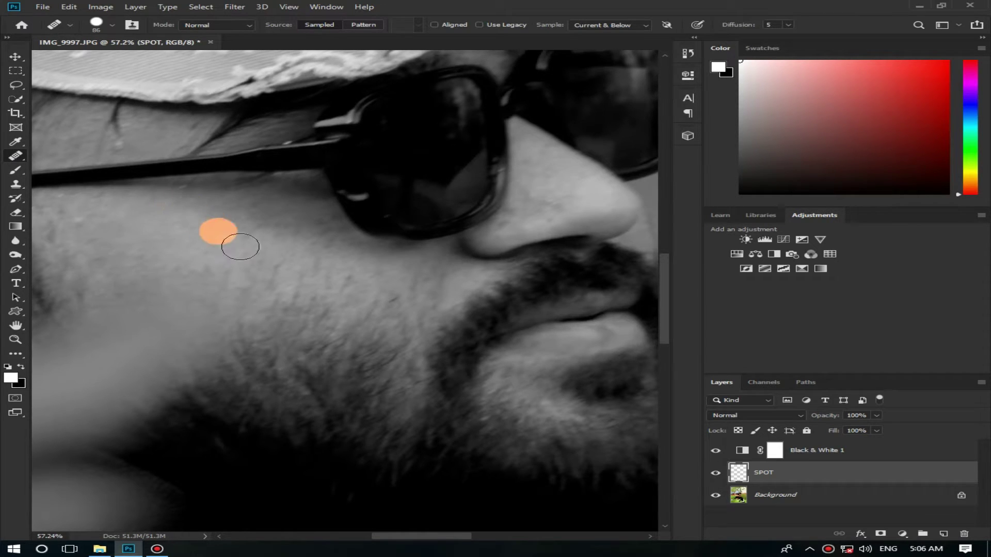
pyautogui.click(249, 251)
pyautogui.click(282, 251)
pyautogui.click(258, 258)
pyautogui.click(232, 263)
pyautogui.click(270, 265)
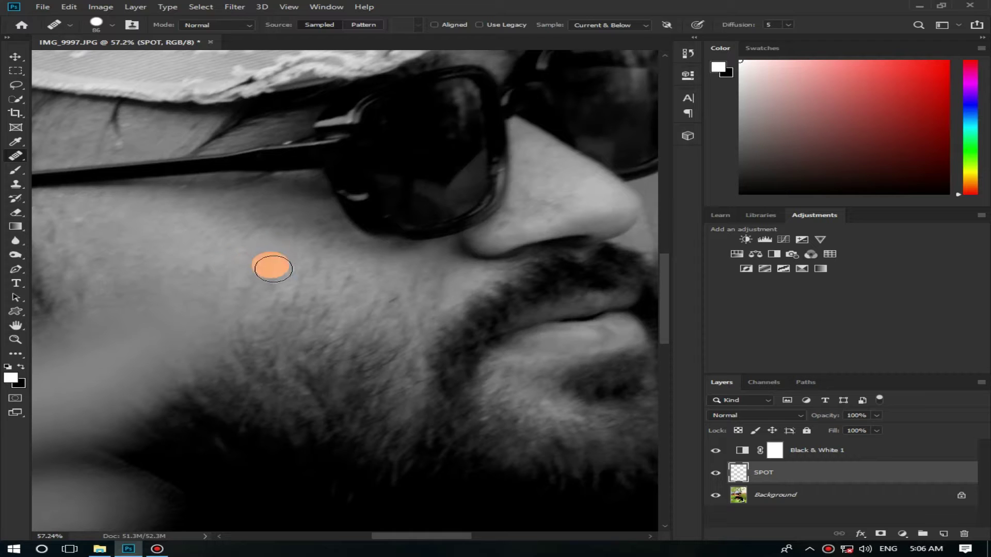
pyautogui.click(287, 264)
pyautogui.click(308, 237)
pyautogui.click(320, 231)
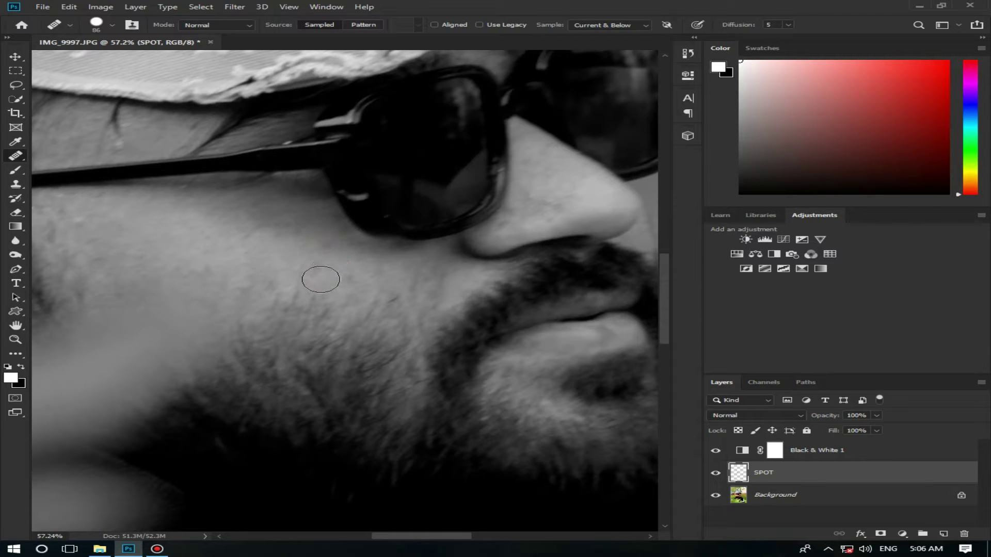
# Step: Heal the marks and stray hairs along the middle of the cheek, just above the beard line
pyautogui.click(309, 279)
pyautogui.click(349, 282)
pyautogui.click(382, 298)
pyautogui.click(427, 274)
pyautogui.click(435, 276)
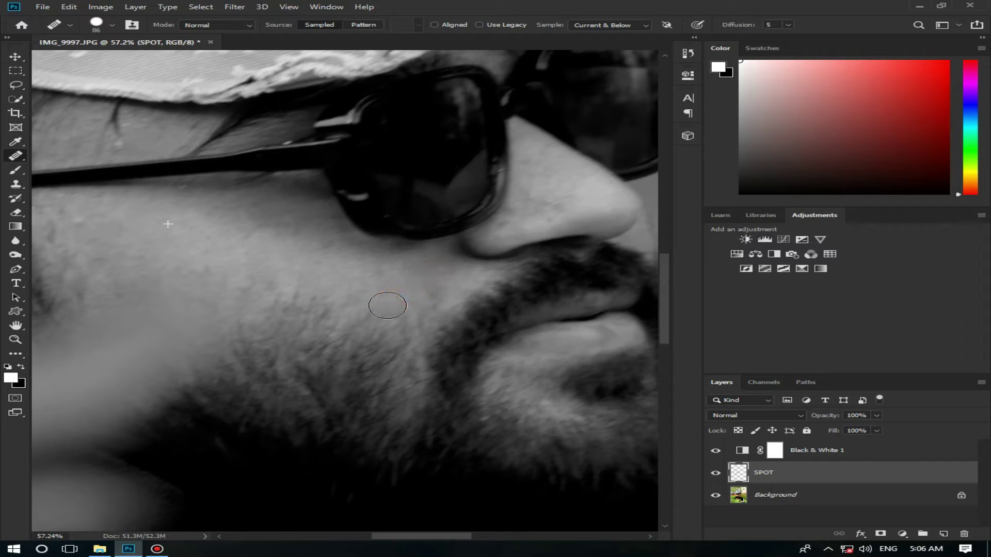
pyautogui.click(316, 296)
pyautogui.click(290, 299)
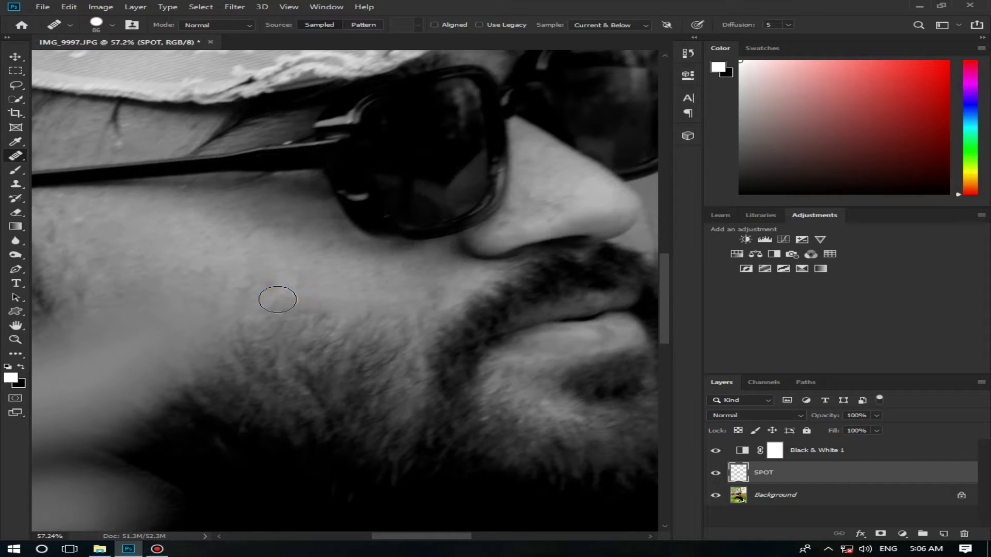
pyautogui.click(264, 287)
# Step: Heal the remaining marks on the cheek near the ear and along the upper edge of the beard
pyautogui.click(62, 231)
pyautogui.click(62, 228)
pyautogui.click(54, 208)
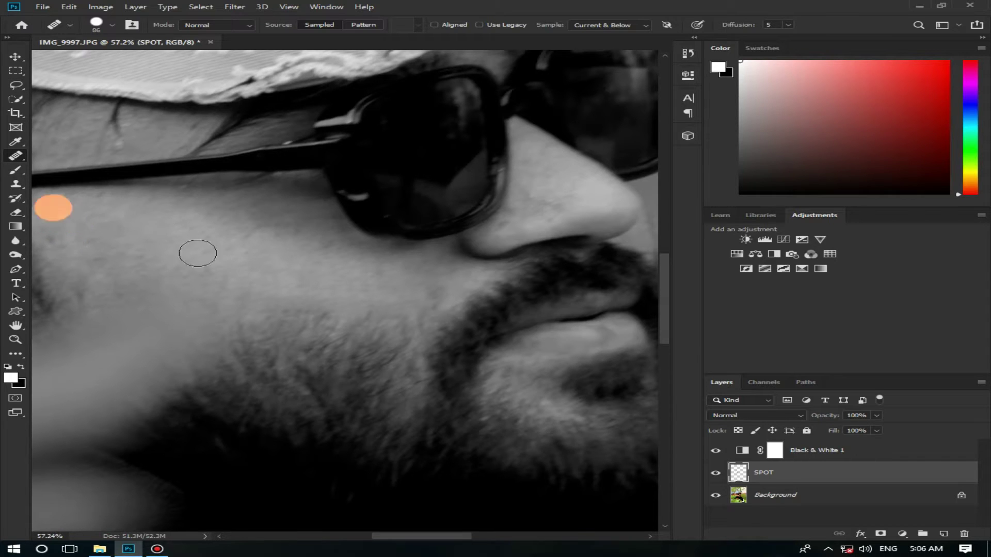
pyautogui.click(331, 302)
pyautogui.click(422, 305)
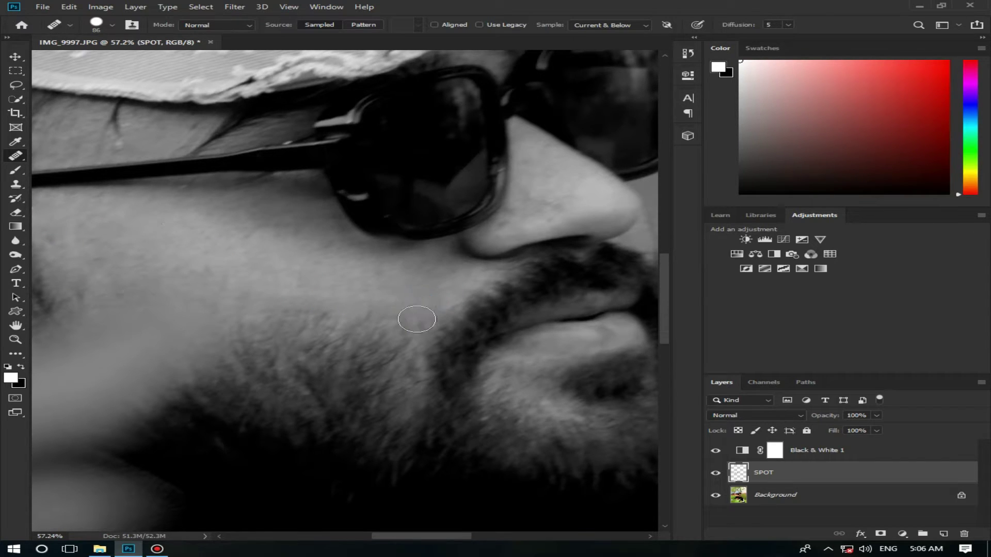
pyautogui.click(412, 317)
pyautogui.click(237, 284)
pyautogui.click(202, 269)
pyautogui.click(190, 267)
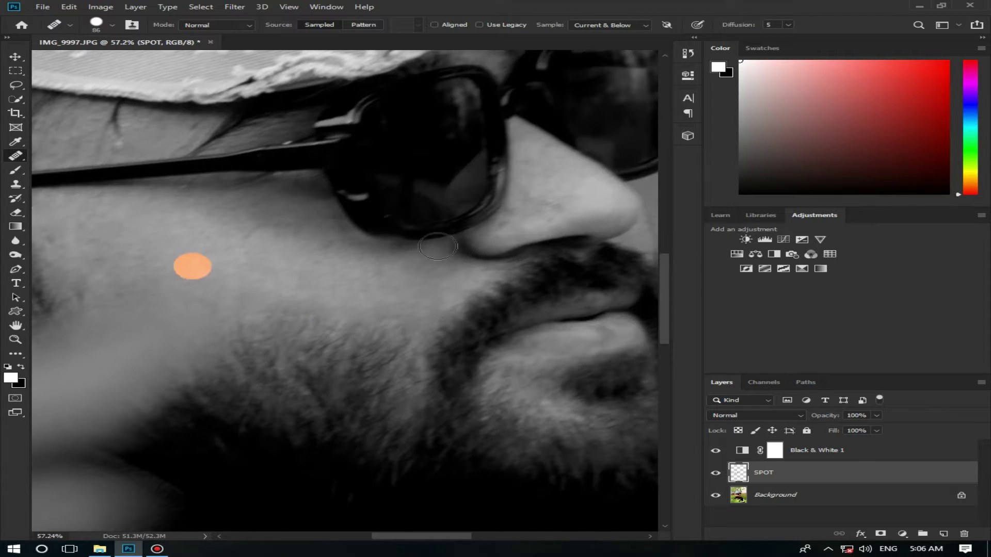
# Step: Heal the stray hair and marks on the temple between the cap and the sunglasses' arm
pyautogui.click(215, 131)
pyautogui.click(111, 134)
pyautogui.click(110, 116)
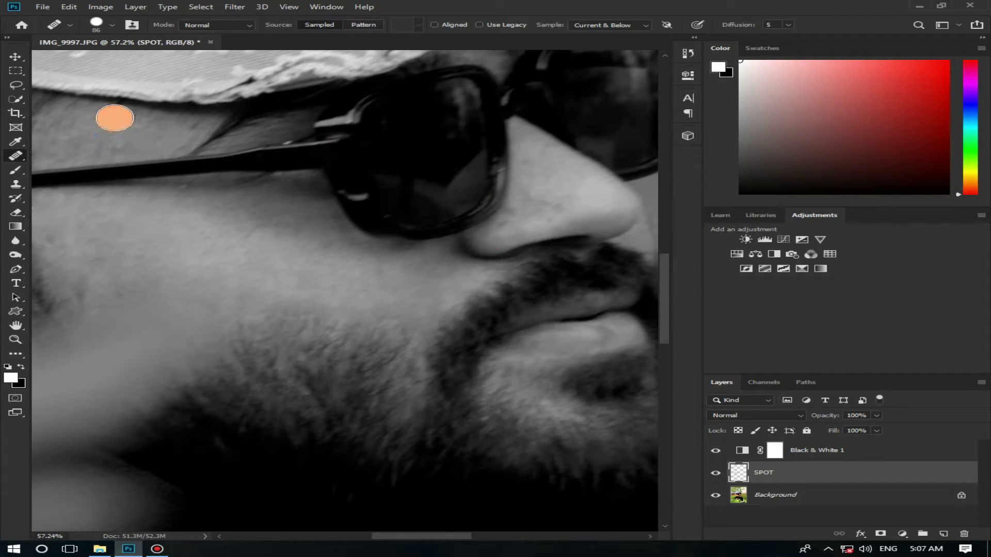
# Step: Heal the blemishes on the nose with the Healing Brush, reducing its size to 65 px
pyautogui.click(341, 192)
pyautogui.click(633, 217)
pyautogui.click(568, 187)
pyautogui.click(524, 205)
pyautogui.moveTo(557, 206); pyautogui.dragTo(548, 206)
pyautogui.click(553, 209)
# Step: Delete the Black & White 1 adjustment layer and compare the photo with the SPOT layer hidden and shown
pyautogui.click(715, 450)
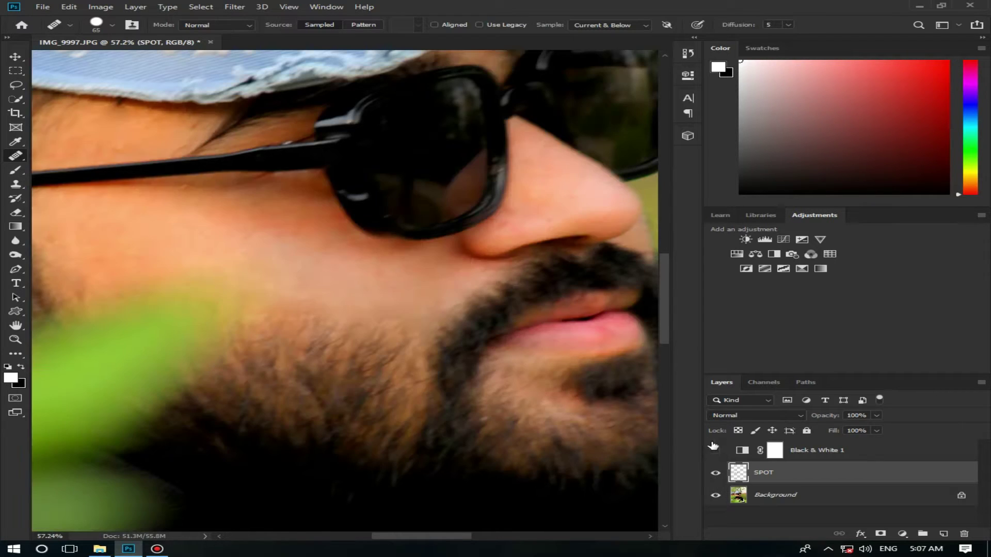
pyautogui.click(883, 449)
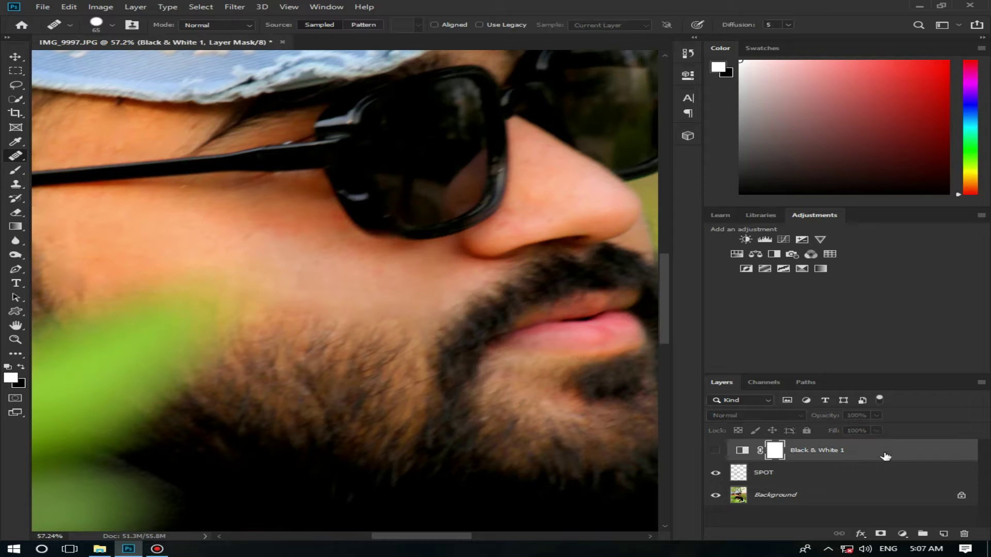
pyautogui.rightClick(886, 452)
pyautogui.click(822, 60)
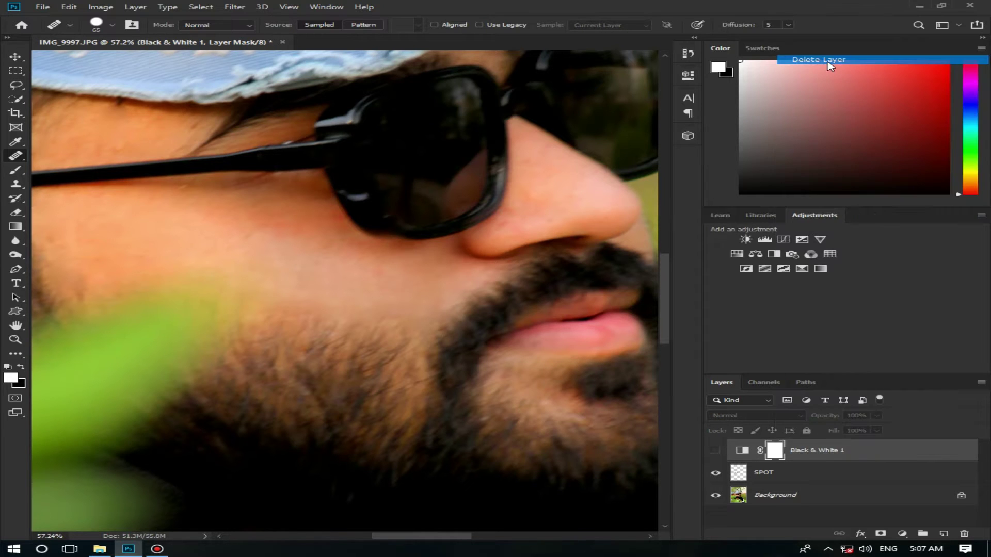
pyautogui.click(444, 205)
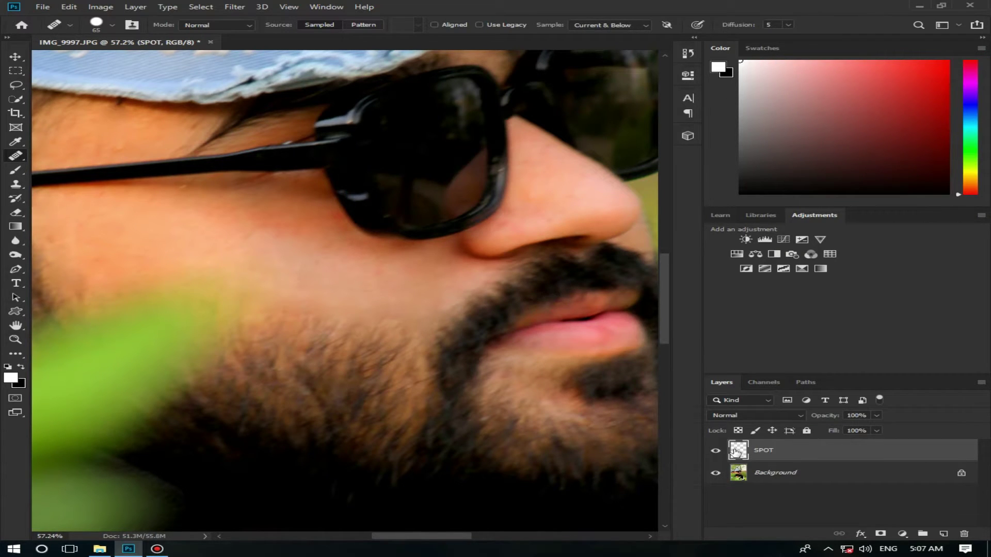
pyautogui.click(715, 452)
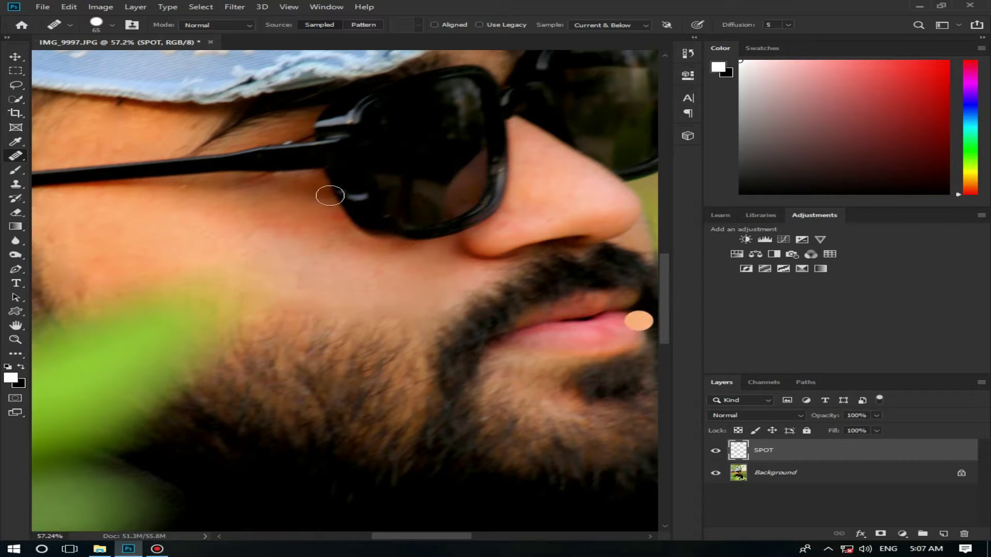
# Step: Clone clean skin over the leftover hair just below the cap edge using the Clone Stamp at 99 px
pyautogui.click(15, 184)
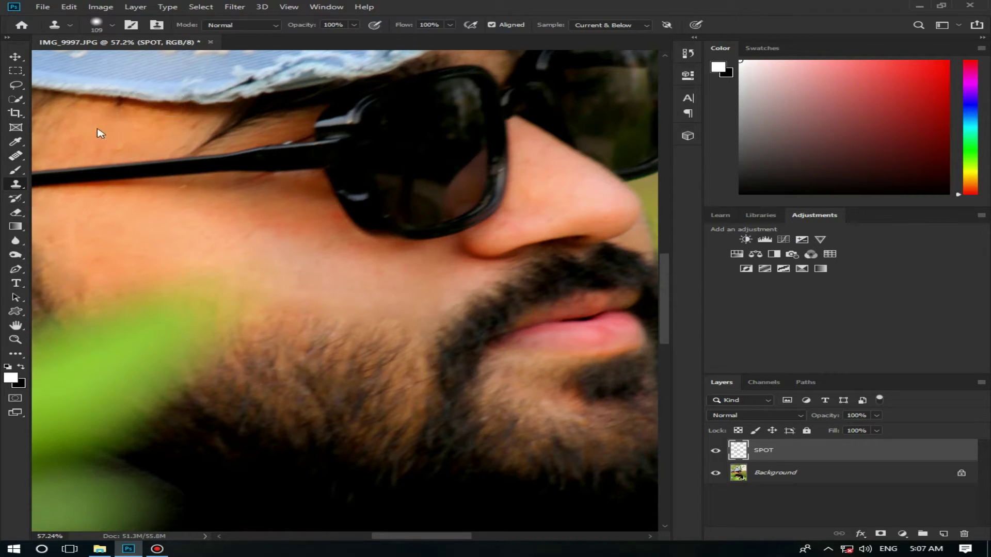
pyautogui.press('[')
pyautogui.keyDown('alt'); pyautogui.click(94, 131); pyautogui.keyUp('alt')
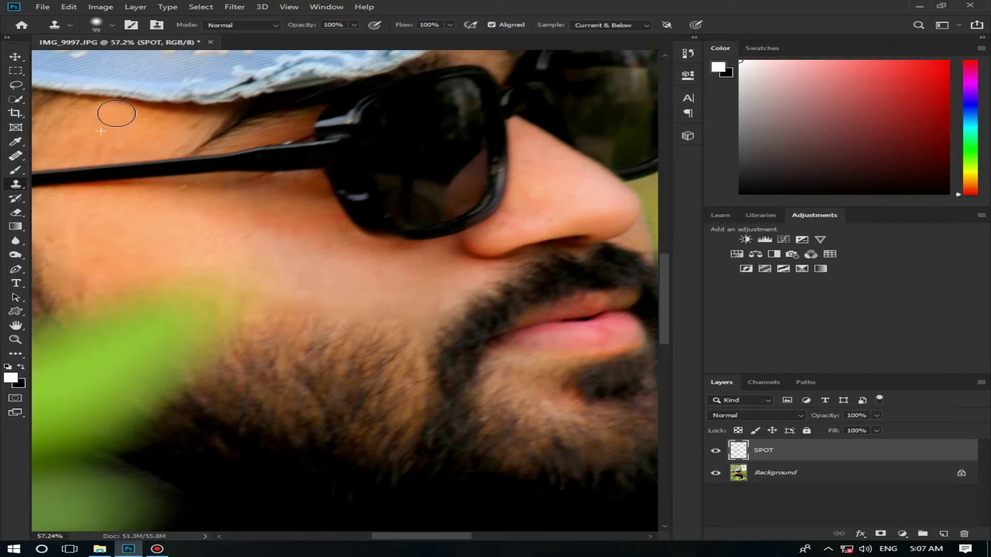
# Step: Compare the photo with the SPOT layer hidden and shown, and merge SPOT down into the Background
pyautogui.click(717, 451)
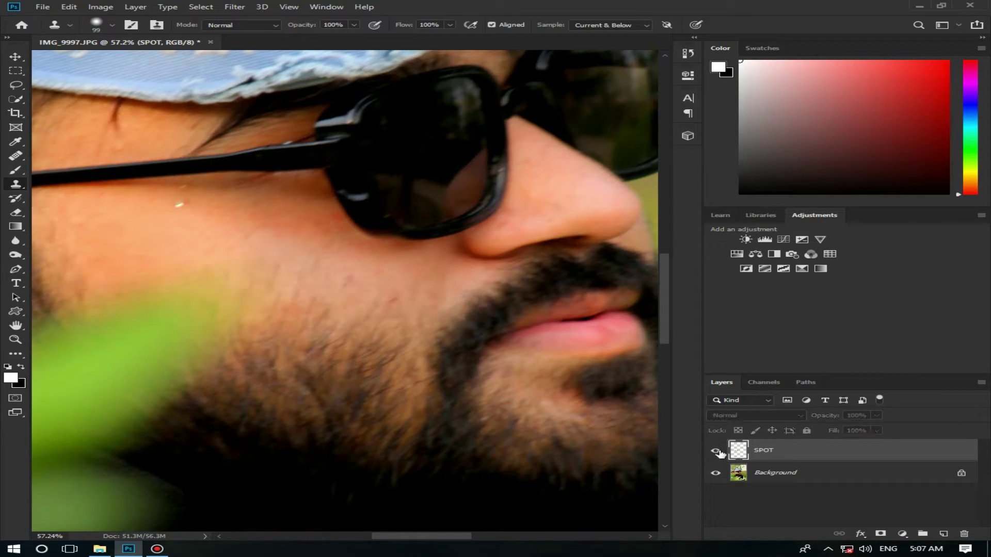
pyautogui.click(716, 452)
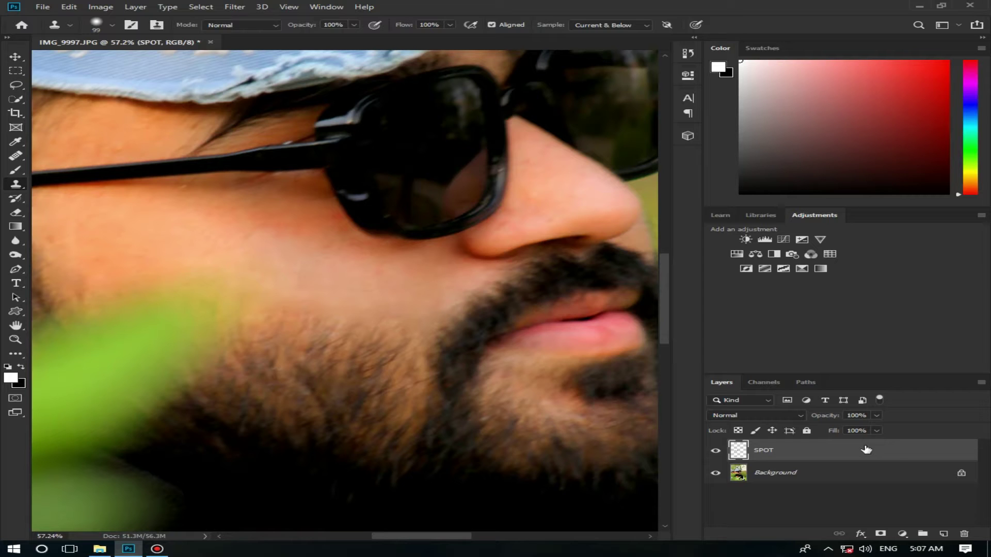
pyautogui.rightClick(895, 456)
pyautogui.click(838, 324)
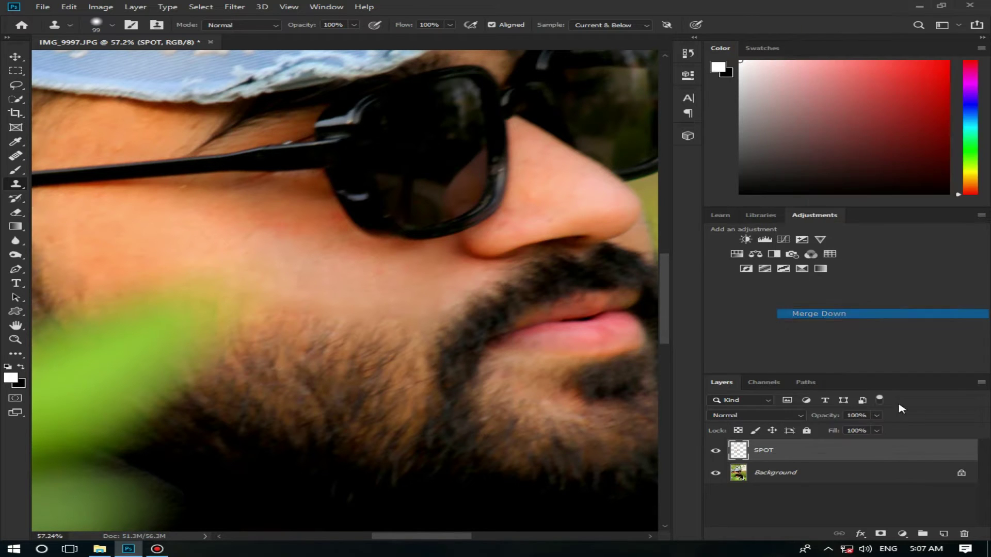
# Step: Duplicate the Background layer and name the copy skin
pyautogui.moveTo(933, 494); pyautogui.dragTo(944, 534)
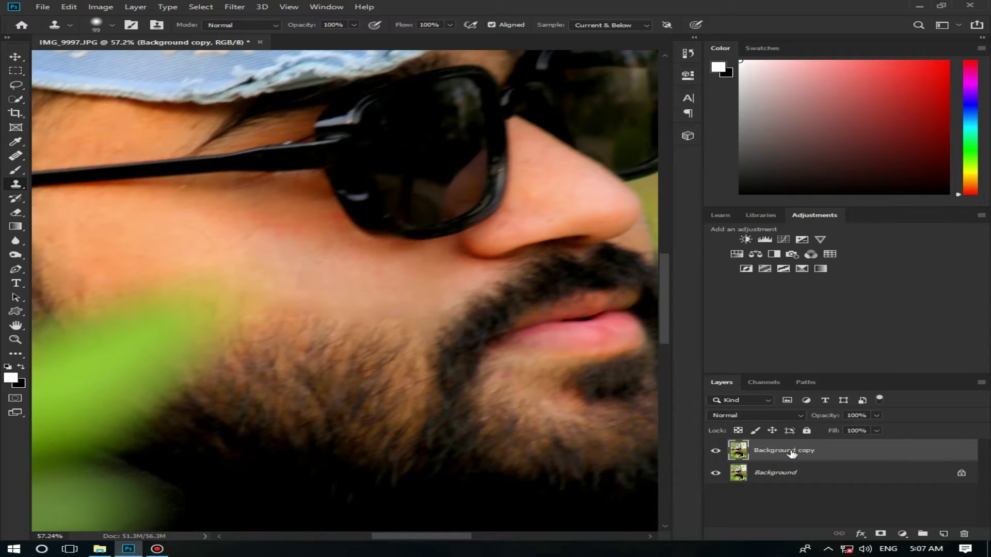
pyautogui.doubleClick(792, 452)
pyautogui.write('s')
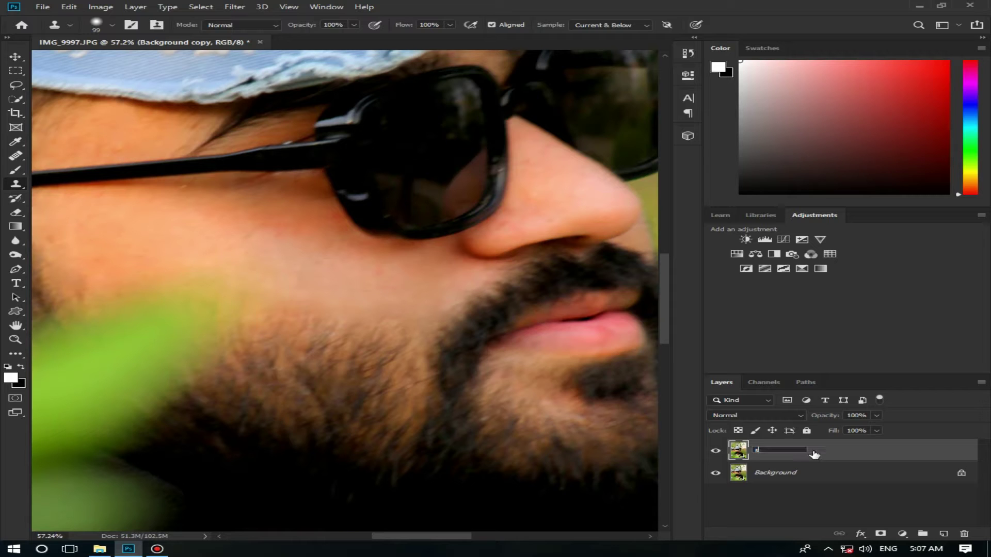
pyautogui.write('kin')
pyautogui.press('Return')
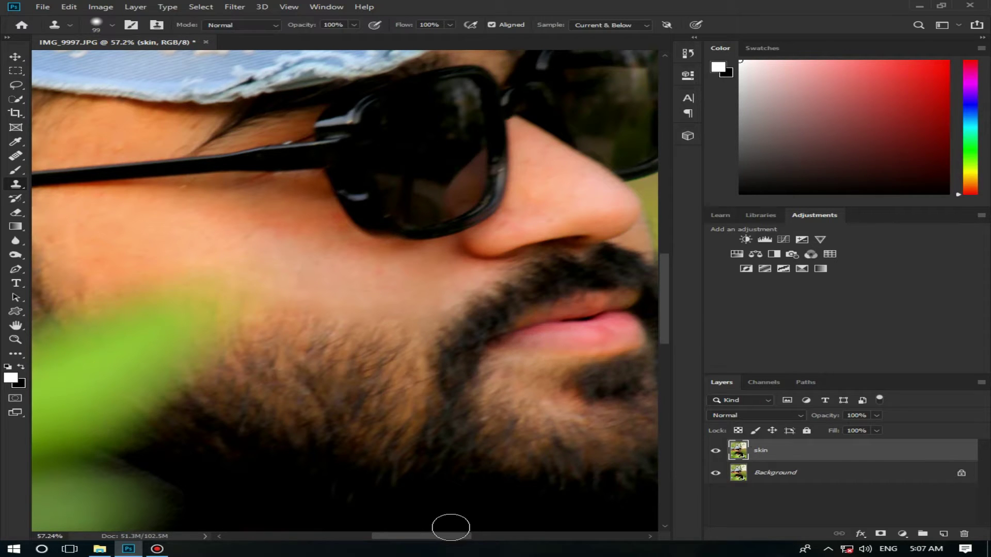
# Step: Add an empty layer between skin and Background, hide the skin layer, and make the empty layer active
pyautogui.moveTo(451, 536); pyautogui.dragTo(439, 536)
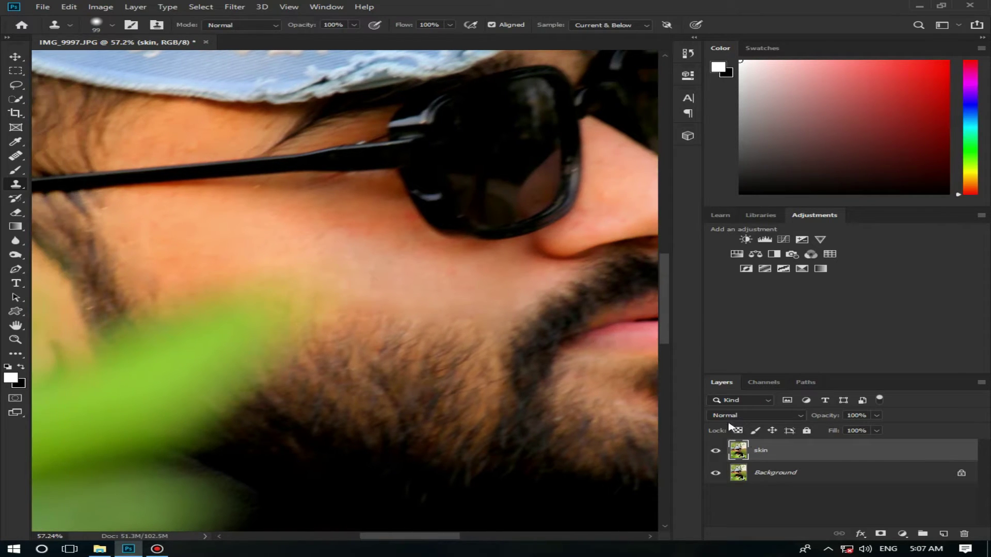
pyautogui.click(943, 534)
pyautogui.moveTo(841, 452); pyautogui.dragTo(839, 471)
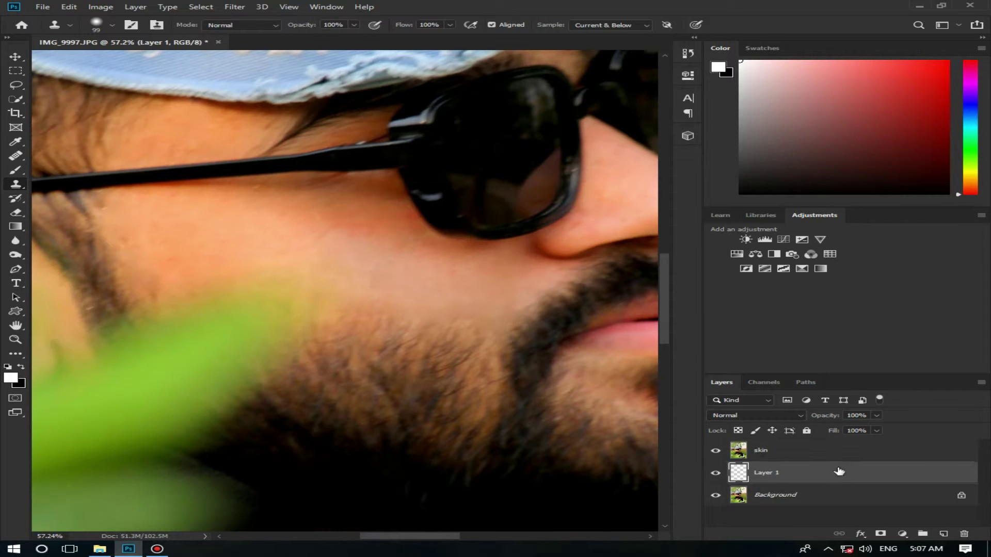
pyautogui.click(836, 455)
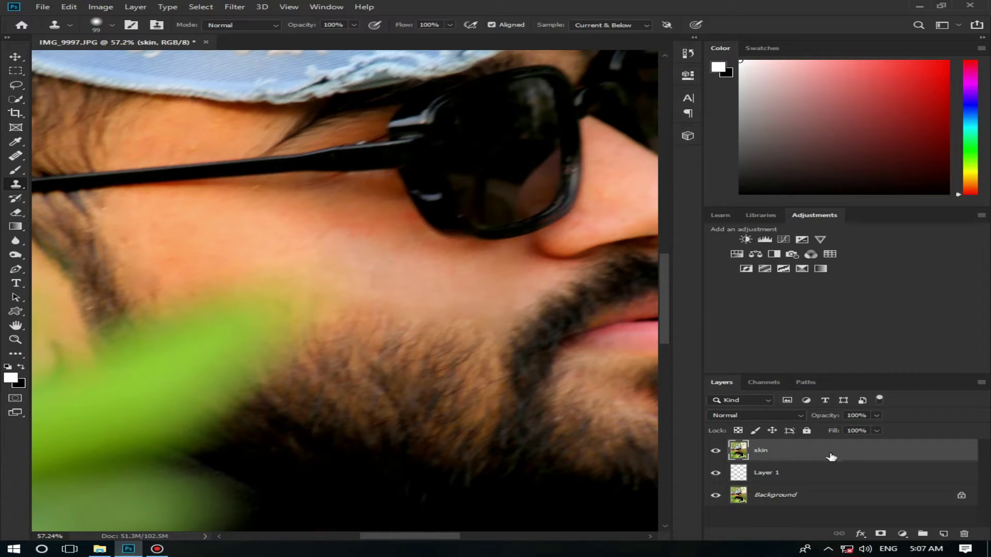
pyautogui.click(808, 476)
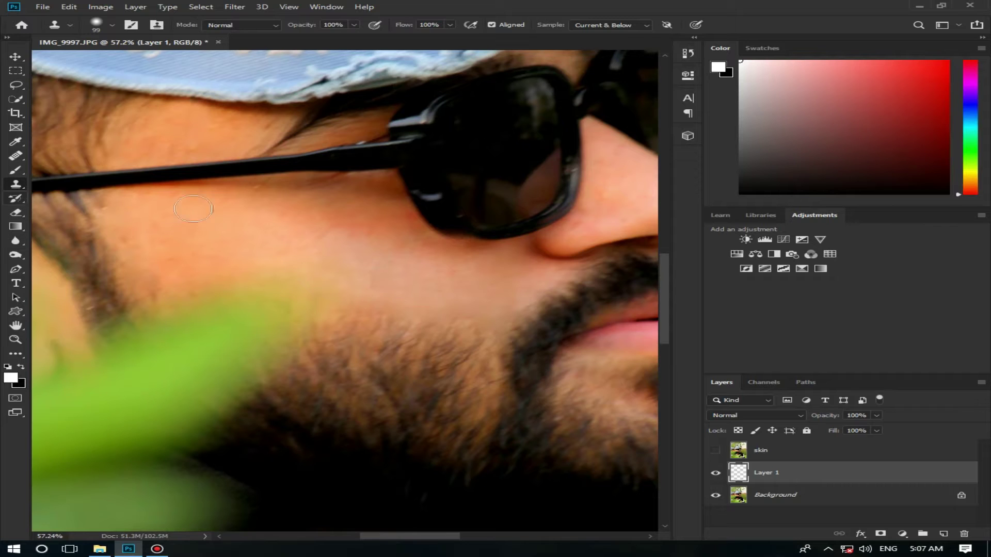
# Step: Clone clean skin over the cheek area beside the moustache using the Clone Stamp at 141 px
pyautogui.keyDown('alt'); pyautogui.rightClick(425, 255); pyautogui.keyUp('alt')
pyautogui.keyDown('alt'); pyautogui.rightClick(481, 300); pyautogui.keyUp('alt')
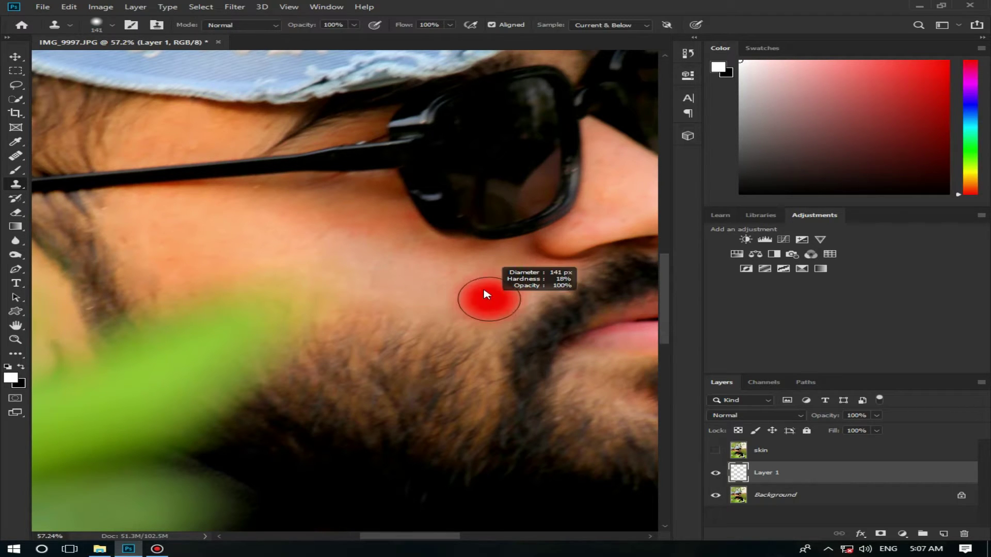
pyautogui.keyDown('alt'); pyautogui.click(486, 294); pyautogui.keyUp('alt')
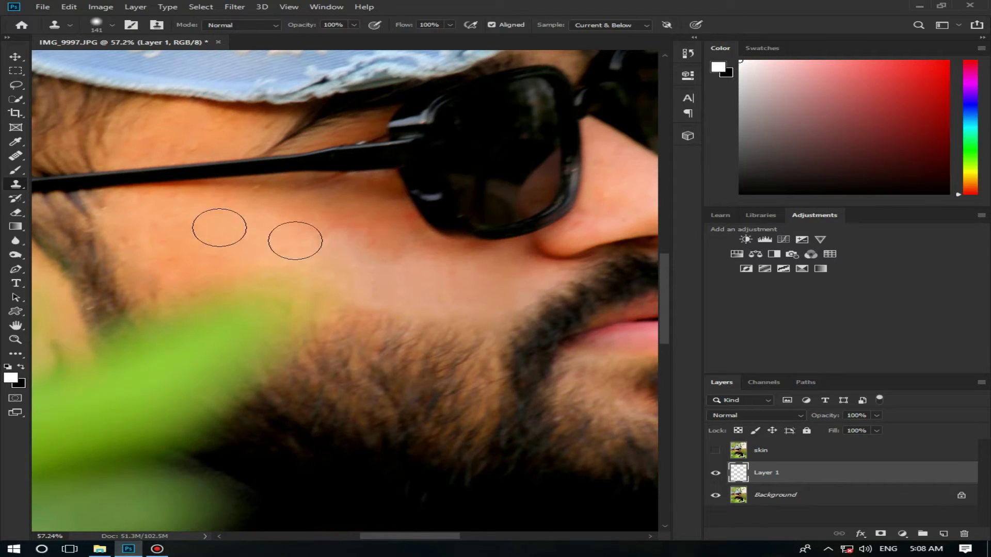
# Step: Clone clean skin along the sideburn edge at 102 px and over the temple beside the hairline at 78 px
pyautogui.keyDown('alt'); pyautogui.rightClick(149, 239); pyautogui.keyUp('alt')
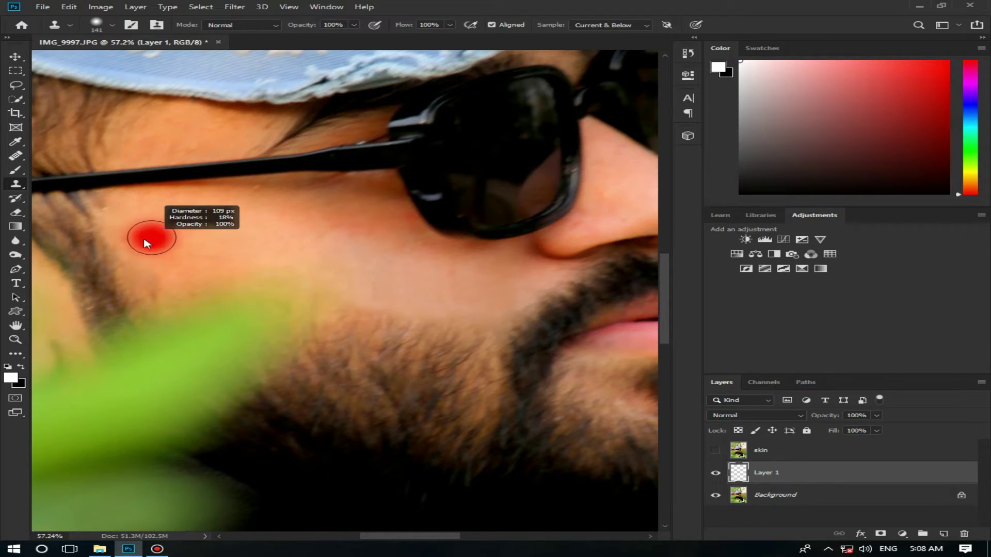
pyautogui.keyDown('alt'); pyautogui.click(148, 276); pyautogui.keyUp('alt')
pyautogui.moveTo(138, 277); pyautogui.dragTo(120, 212)
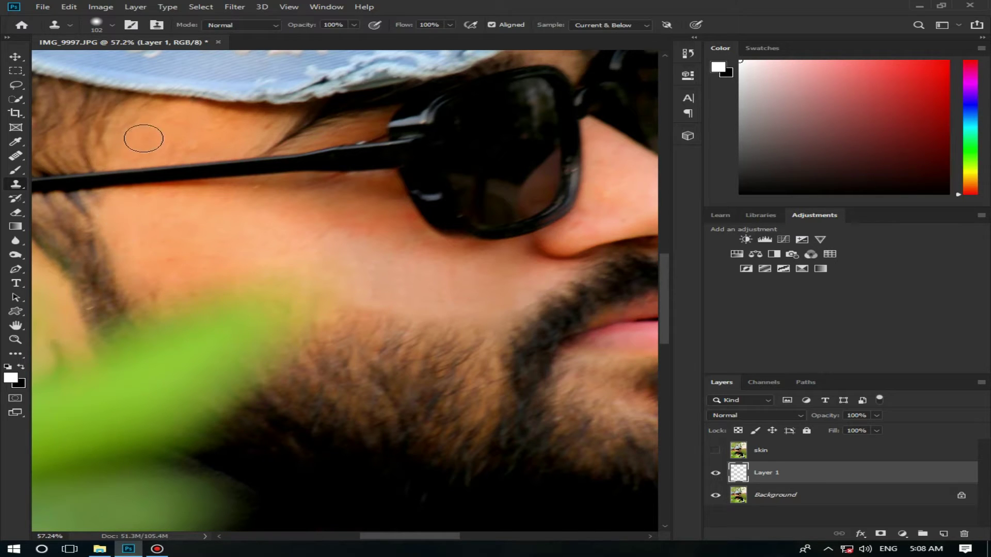
pyautogui.keyDown('alt'); pyautogui.rightClick(139, 147); pyautogui.keyUp('alt')
pyautogui.moveTo(163, 108)
pyautogui.mouseDown()
pyautogui.moveTo(135, 115)
pyautogui.moveTo(118, 140)
pyautogui.mouseUp()
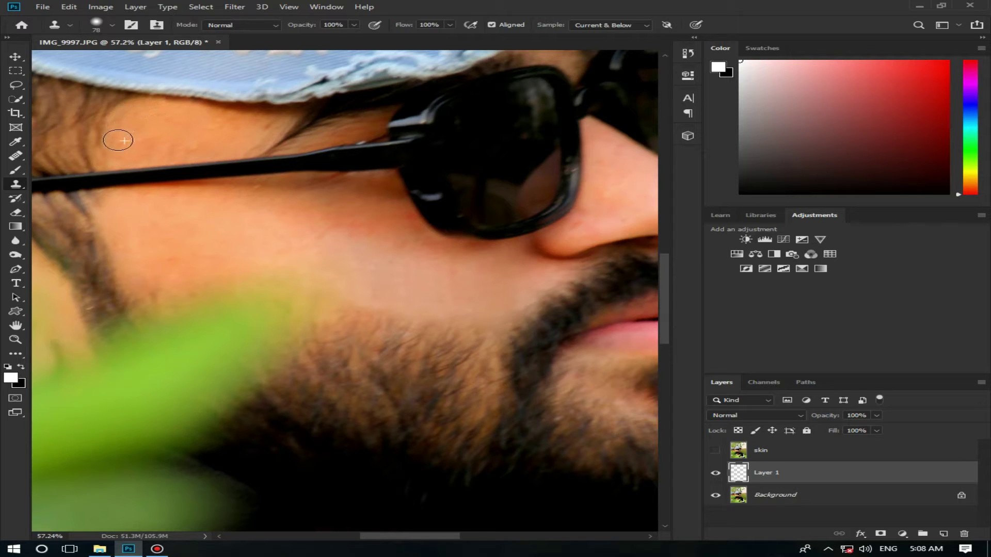
# Step: Merge Layer 1 down into the Background and delete the hidden skin layer
pyautogui.press('z')
pyautogui.rightClick(455, 264)
pyautogui.click(467, 270)
pyautogui.click(388, 329)
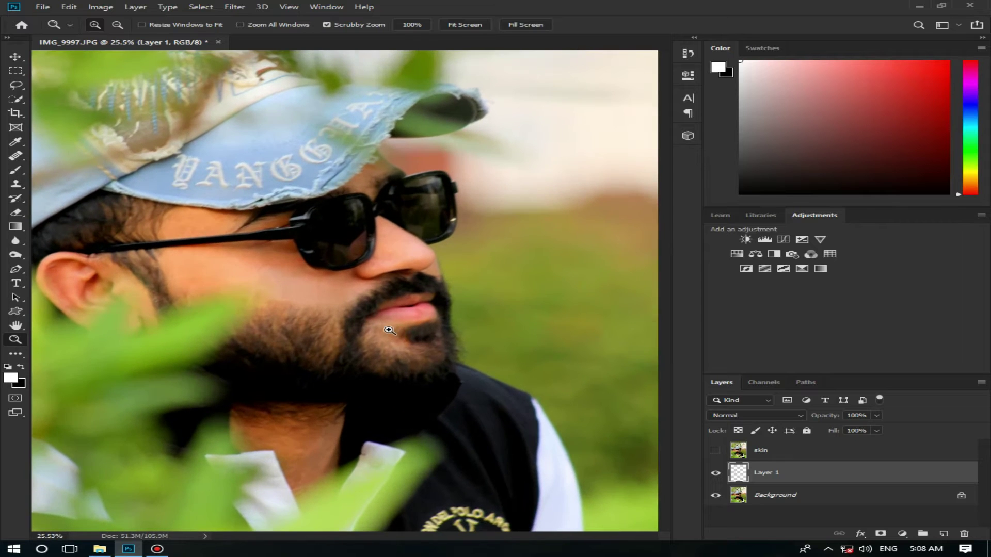
pyautogui.rightClick(837, 484)
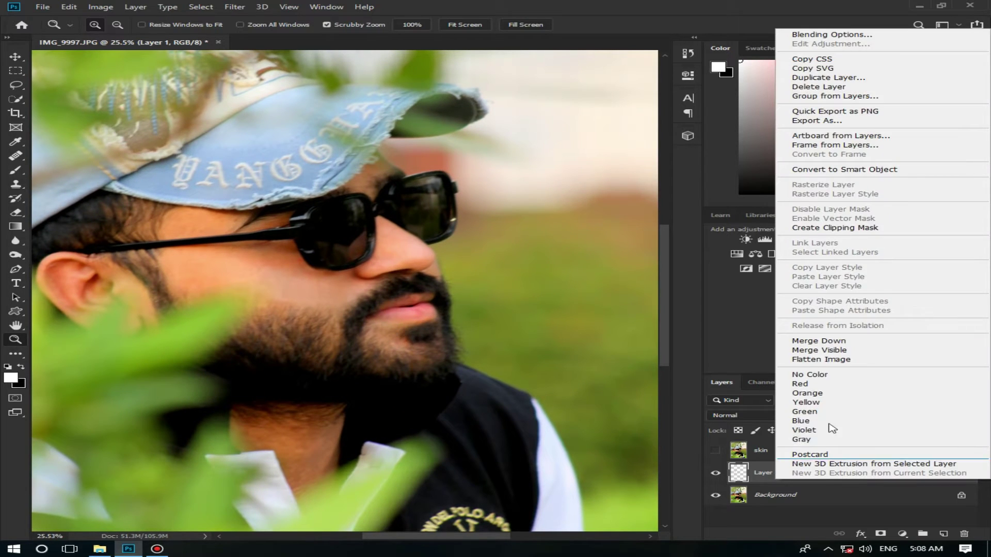
pyautogui.click(820, 342)
pyautogui.click(863, 454)
pyautogui.press('Delete')
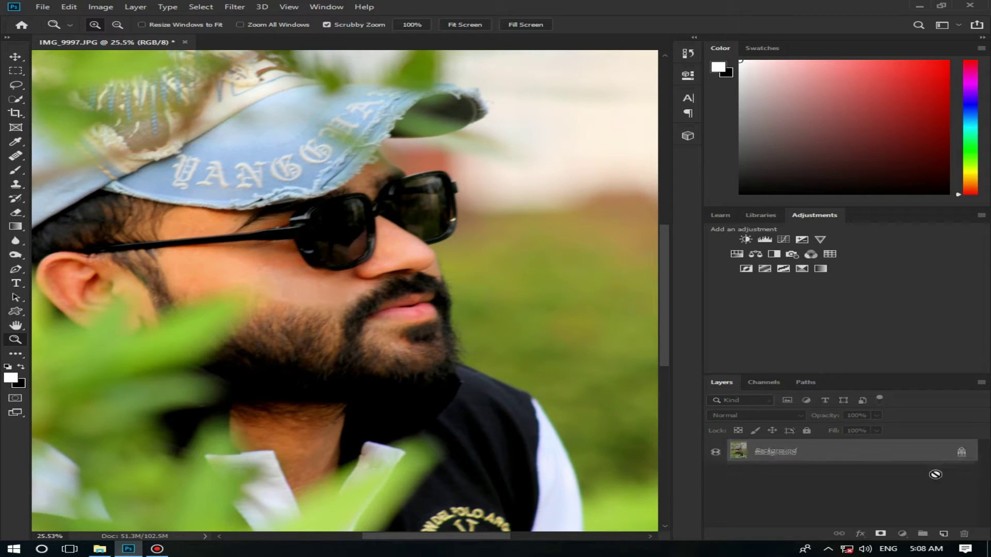
# Step: Duplicate the Background layer and name the copy soft
pyautogui.moveTo(774, 453); pyautogui.dragTo(943, 533)
pyautogui.doubleClick(777, 451)
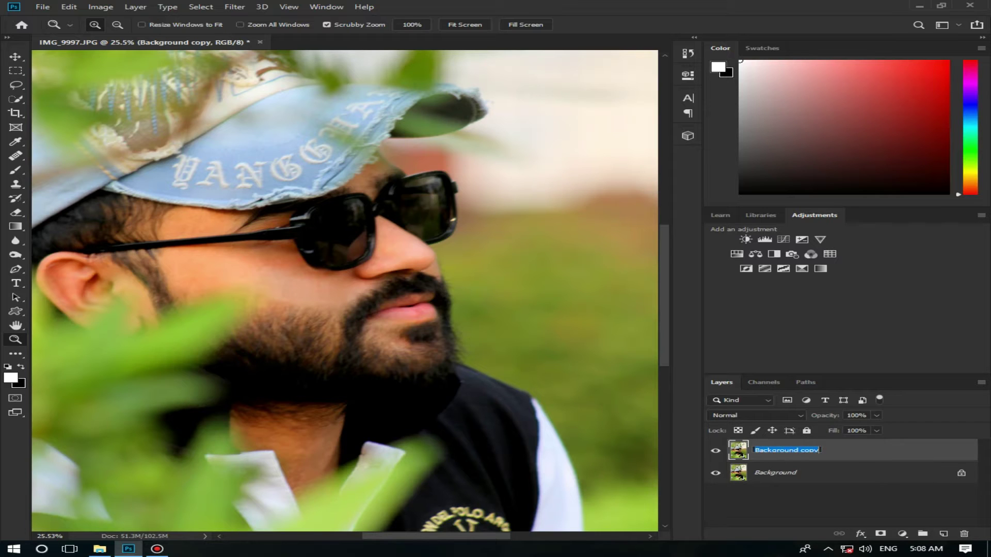
pyautogui.write('soft')
# Step: Smooth the cheek skin between the sideburn and moustache on the soft layer using the Mixer Brush at 213 px
pyautogui.click(289, 273)
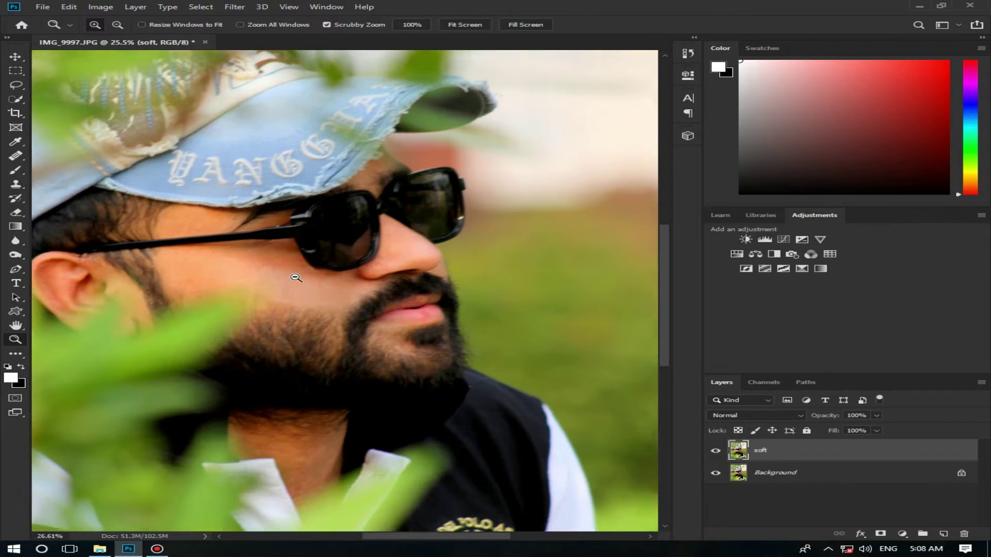
pyautogui.rightClick(19, 176)
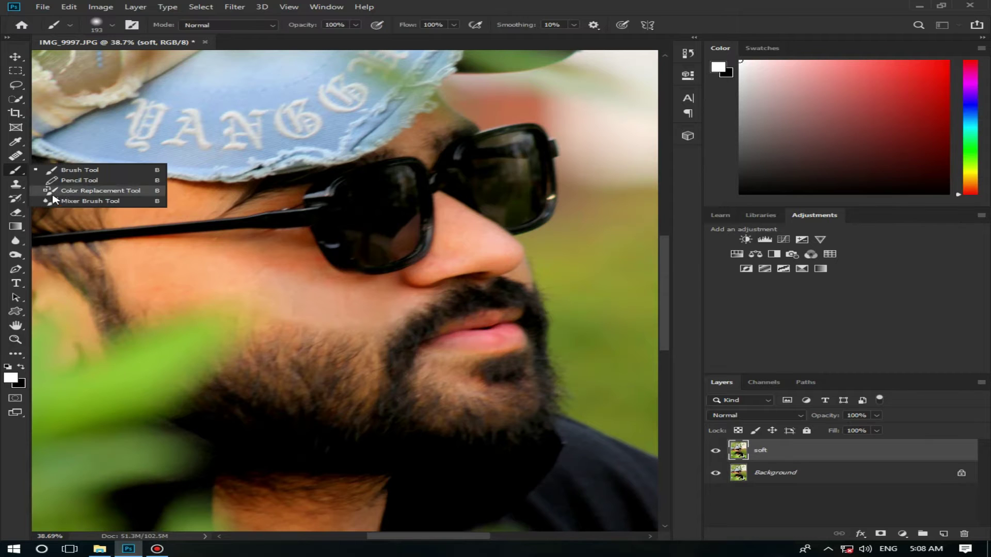
pyautogui.click(57, 203)
pyautogui.moveTo(148, 276)
pyautogui.mouseDown()
pyautogui.moveTo(185, 258)
pyautogui.moveTo(157, 282)
pyautogui.moveTo(230, 268)
pyautogui.moveTo(281, 282)
pyautogui.moveTo(252, 263)
pyautogui.moveTo(274, 259)
pyautogui.moveTo(305, 272)
pyautogui.moveTo(292, 292)
pyautogui.moveTo(290, 277)
pyautogui.moveTo(277, 276)
pyautogui.moveTo(282, 295)
pyautogui.moveTo(371, 308)
pyautogui.mouseUp()
# Step: Smooth the nose, temple and forehead skin with a smaller Mixer Brush of 94 to 83 px and 8% smoothing
pyautogui.press('[')
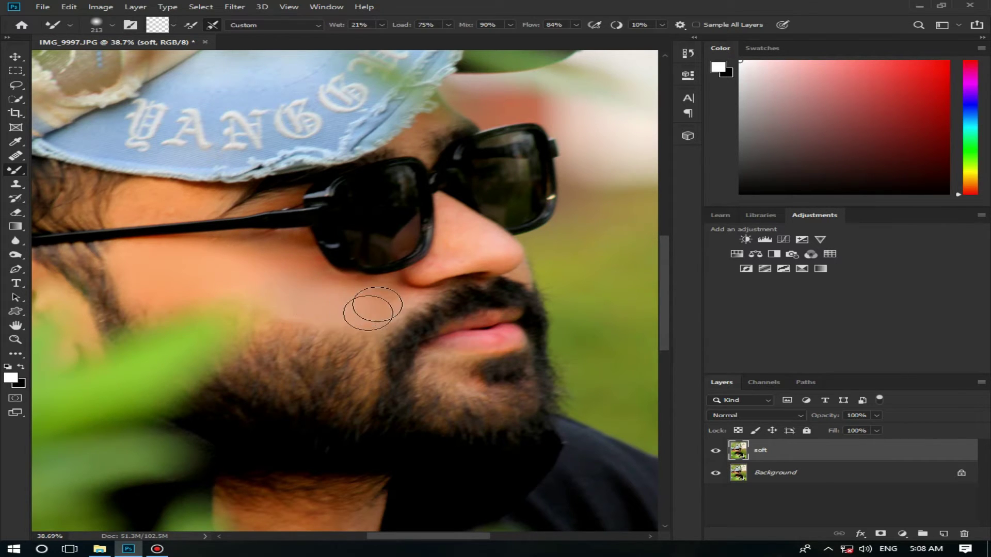
pyautogui.press('[')
pyautogui.press('[')
pyautogui.press('[')
pyautogui.press('[')
pyautogui.press('[')
pyautogui.press('[')
pyautogui.click(661, 25)
pyautogui.click(451, 250)
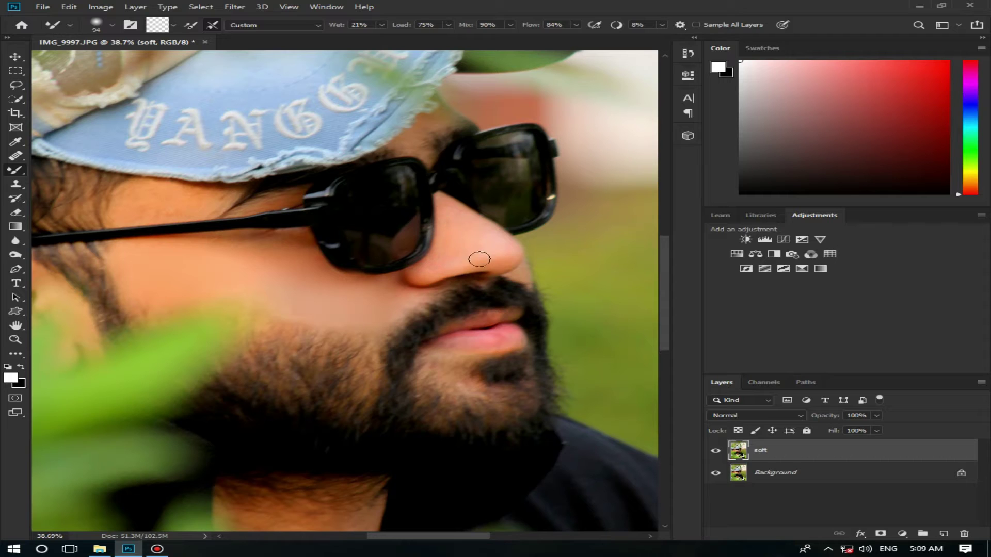
pyautogui.moveTo(161, 194); pyautogui.dragTo(170, 195)
pyautogui.moveTo(392, 131); pyautogui.dragTo(413, 140)
# Step: Smooth the neck skin between the beard and the shirt collar with the Mixer Brush at 179 px
pyautogui.scroll(-4, 331, 420)
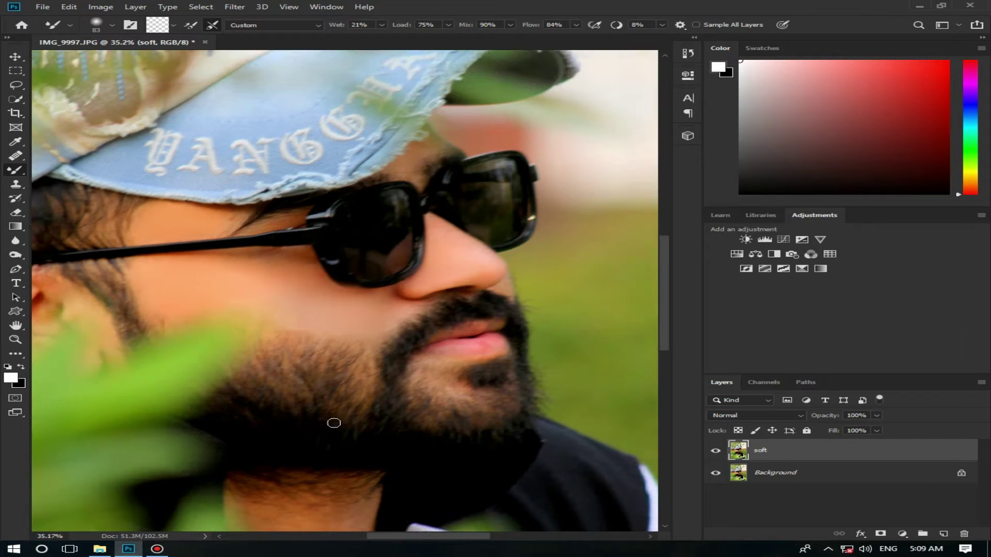
pyautogui.scroll(-5, 331, 342)
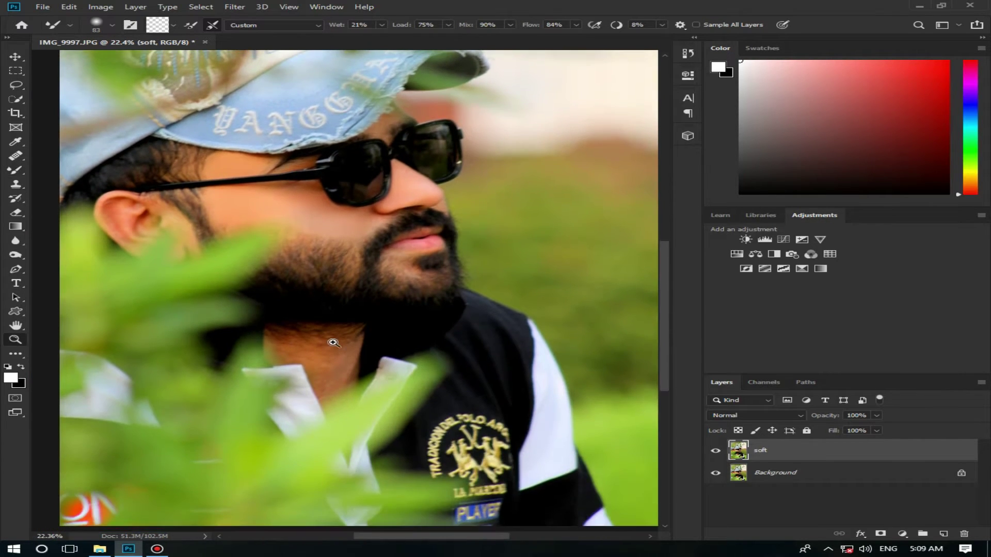
pyautogui.press('z')
pyautogui.click(325, 345)
pyautogui.click(16, 170)
pyautogui.moveTo(316, 365)
pyautogui.mouseDown()
pyautogui.moveTo(325, 369)
pyautogui.moveTo(310, 394)
pyautogui.moveTo(327, 394)
pyautogui.mouseUp()
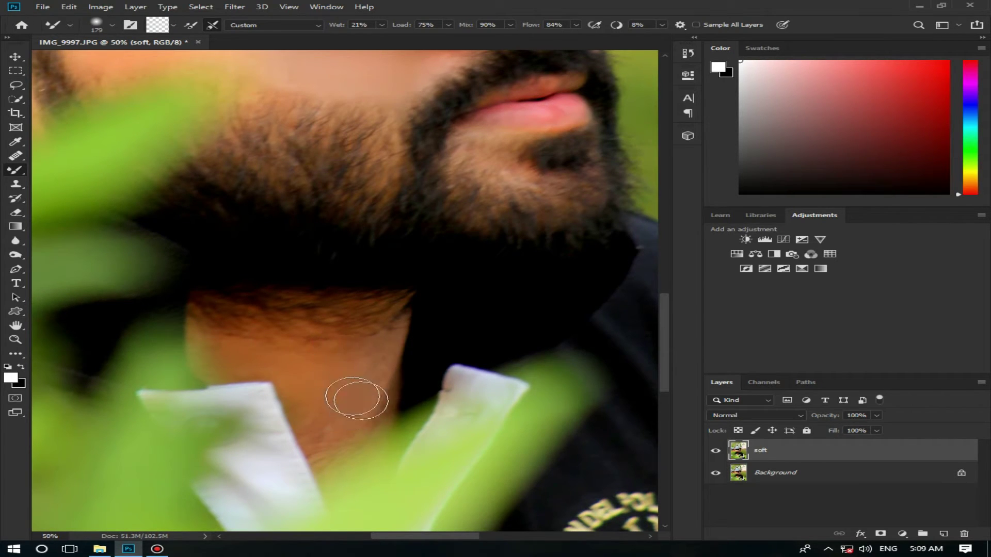
# Step: Touch up the cheek with the Mixer Brush at 242 px and merge the soft layer down into the Background
pyautogui.press('z')
pyautogui.rightClick(321, 360)
pyautogui.click(330, 367)
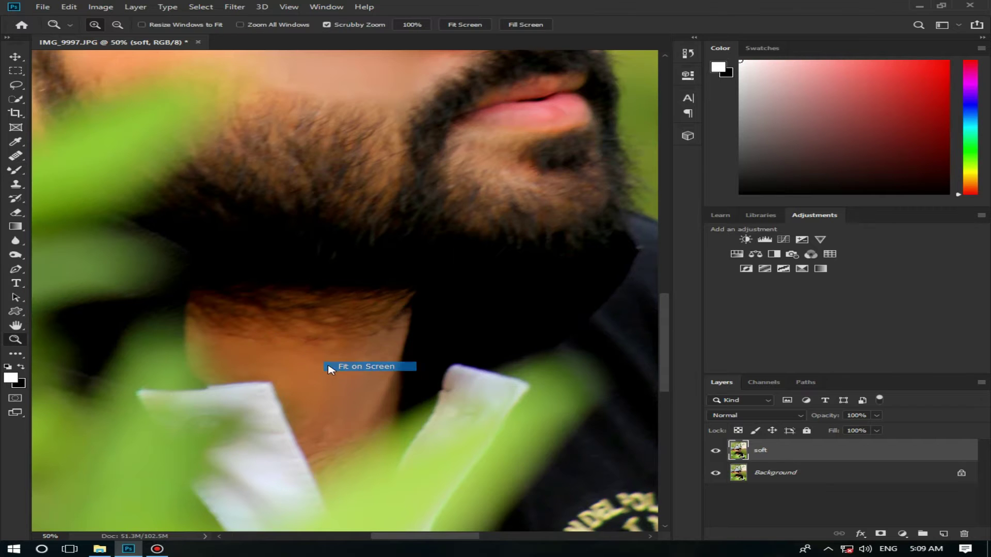
pyautogui.moveTo(334, 316); pyautogui.dragTo(365, 320)
pyautogui.click(18, 174)
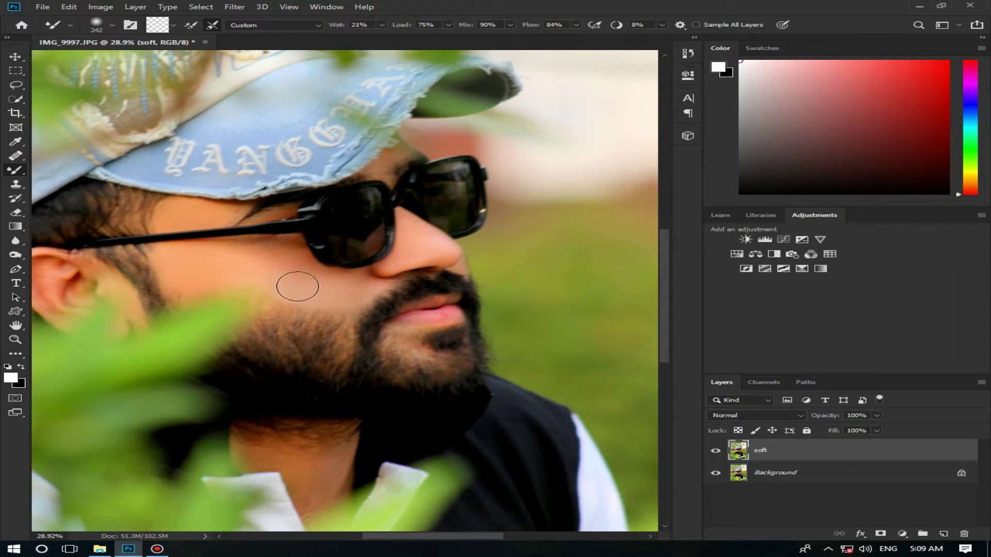
pyautogui.rightClick(832, 452)
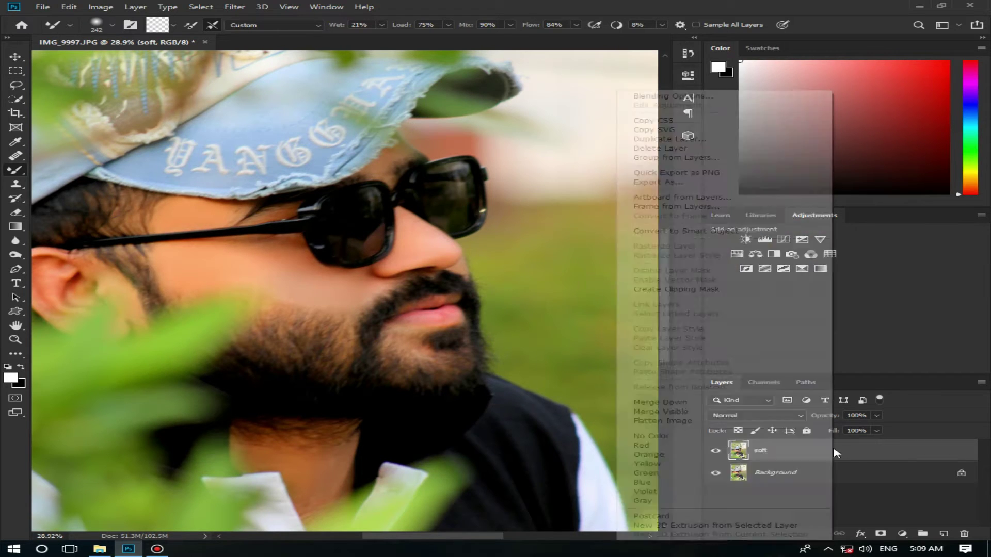
pyautogui.click(660, 402)
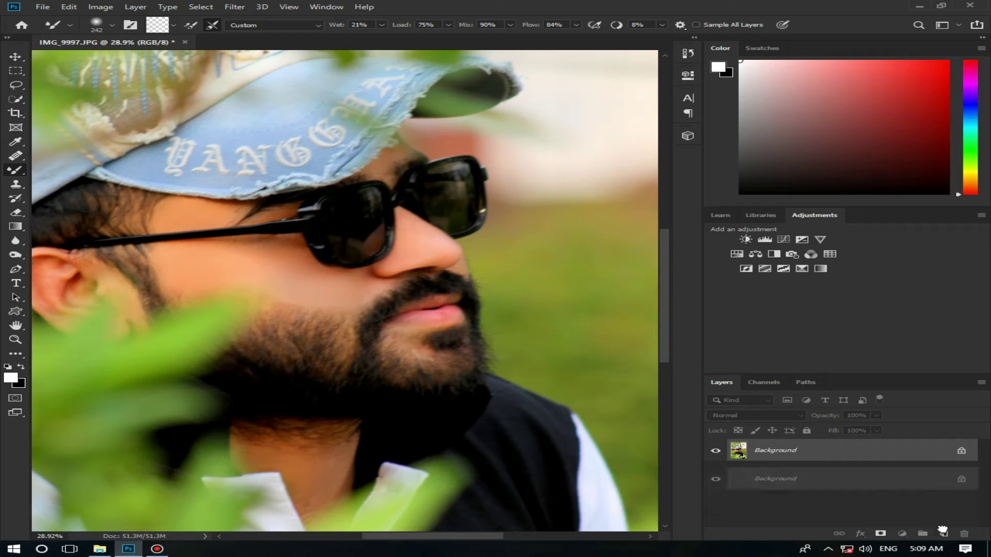
# Step: Duplicate the Background layer and name the copy colour
pyautogui.doubleClick(779, 451)
pyautogui.write('d')
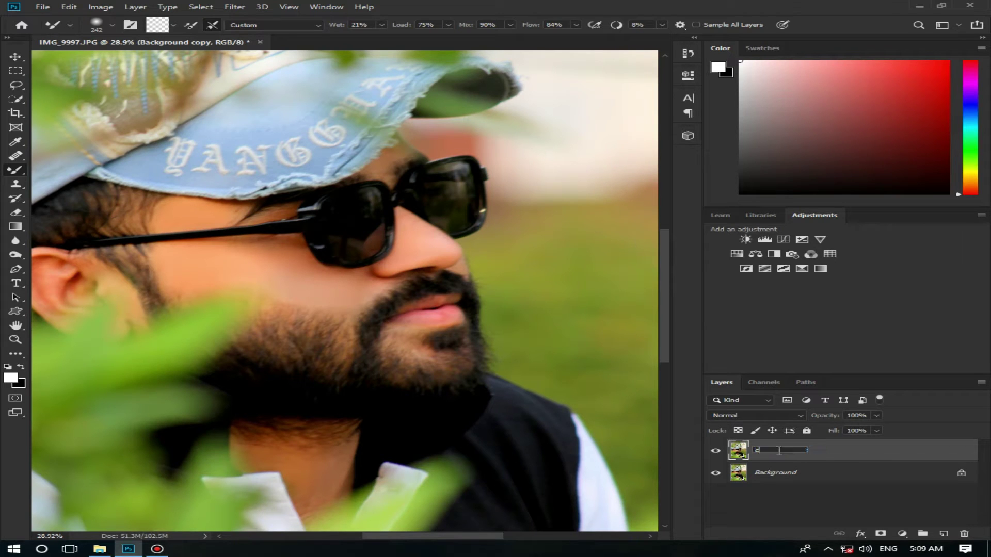
pyautogui.press('Return')
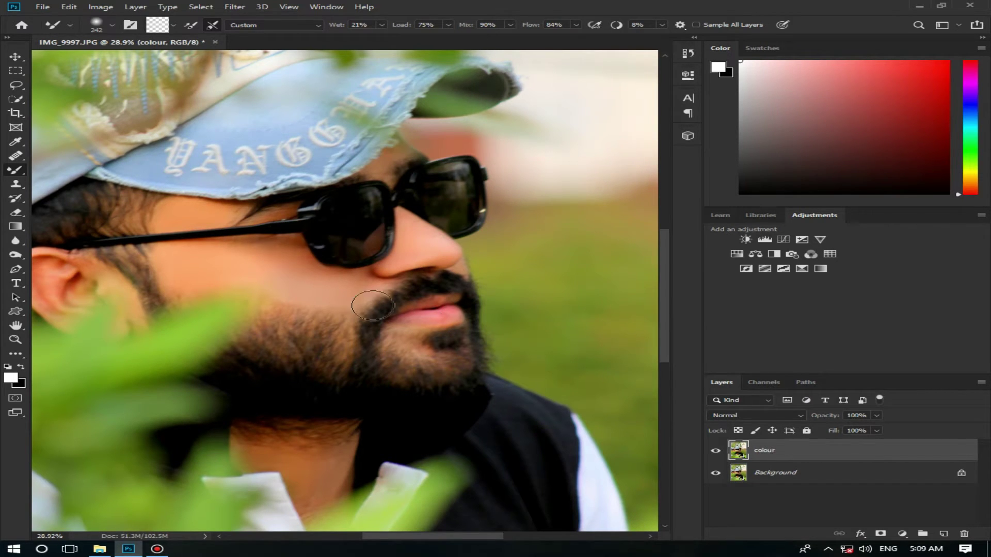
# Step: Open the Camera Raw Filter on the colour layer and set Contrast to -18
pyautogui.press('z')
pyautogui.rightClick(382, 310)
pyautogui.click(396, 315)
pyautogui.click(235, 7)
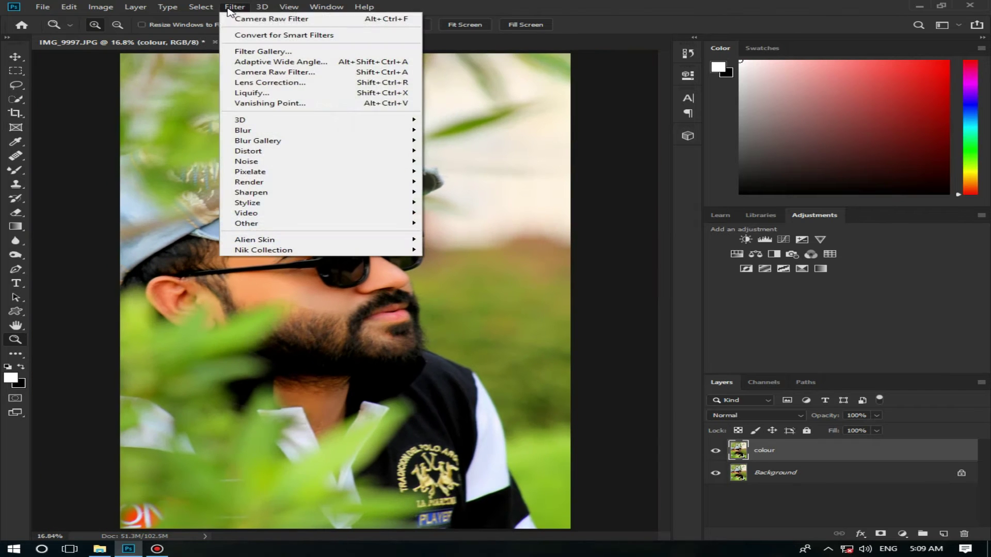
pyautogui.click(292, 72)
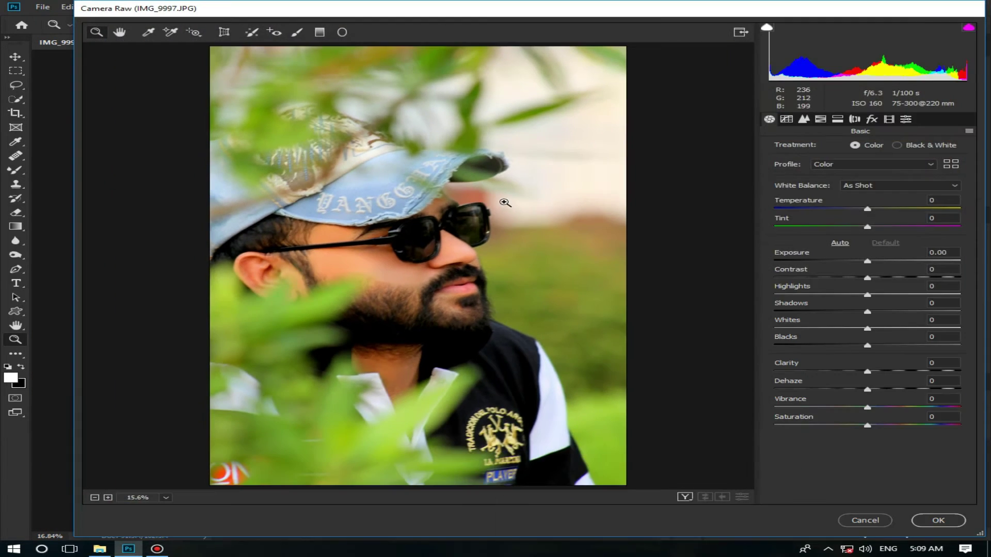
pyautogui.click(821, 119)
pyautogui.click(769, 119)
pyautogui.moveTo(868, 263); pyautogui.dragTo(852, 281)
pyautogui.doubleClick(863, 262)
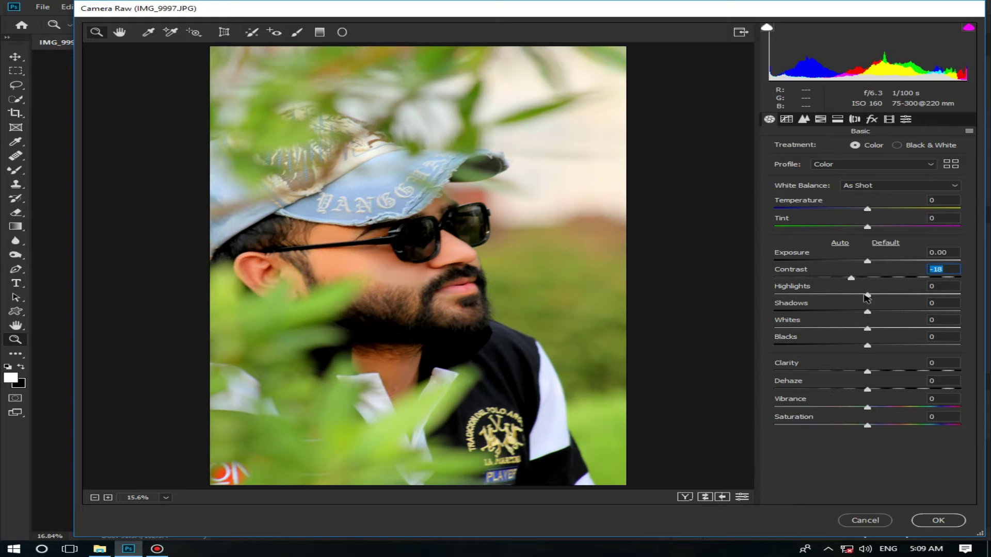
# Step: Set Highlights to -45, Shadows +6, Whites -13, Blacks +43 and Vibrance +12, and raise Clarity slightly
pyautogui.moveTo(867, 327)
pyautogui.mouseDown()
pyautogui.moveTo(893, 327)
pyautogui.moveTo(868, 326)
pyautogui.moveTo(904, 313)
pyautogui.moveTo(871, 326)
pyautogui.mouseUp()
pyautogui.moveTo(903, 295); pyautogui.dragTo(845, 300)
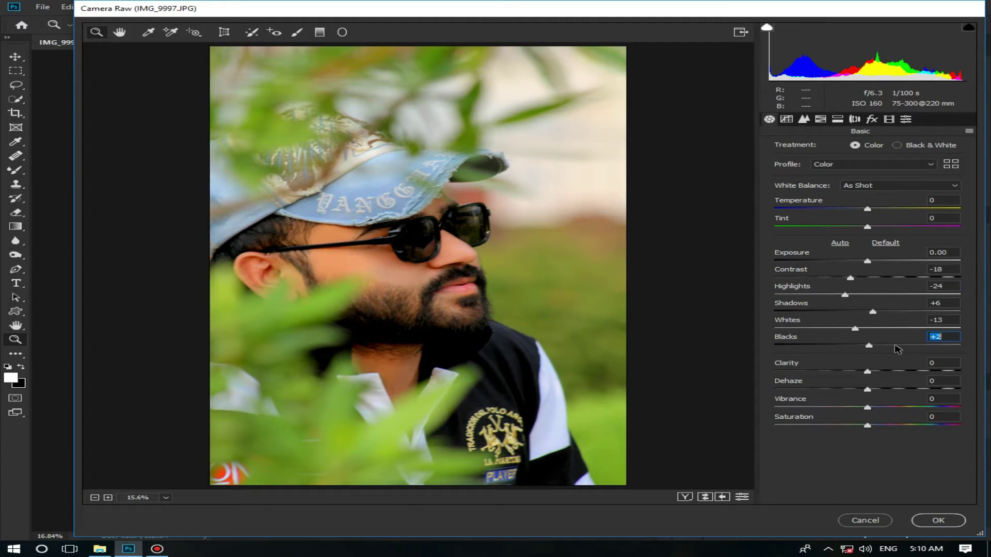
pyautogui.moveTo(896, 346); pyautogui.dragTo(902, 346)
pyautogui.moveTo(798, 297); pyautogui.dragTo(825, 296)
pyautogui.click(878, 406)
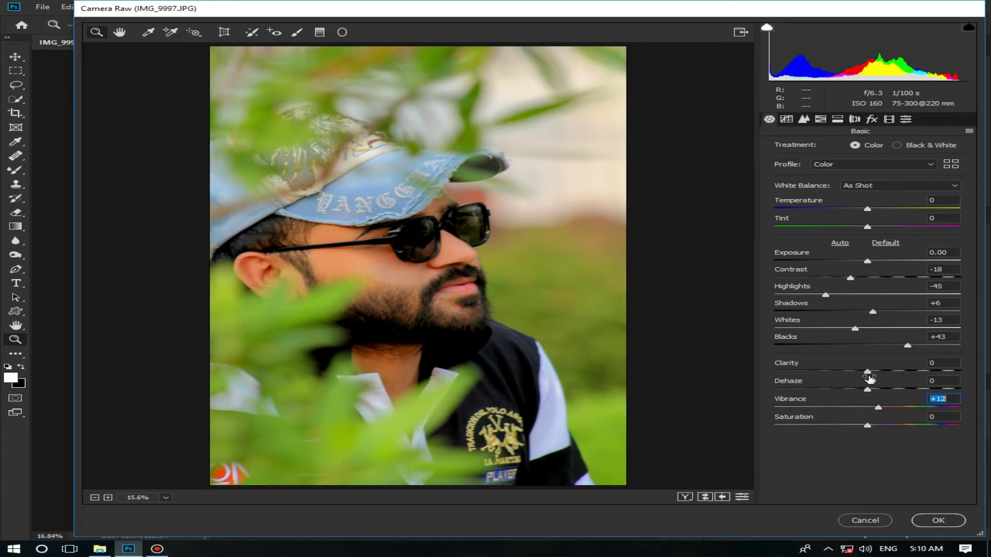
pyautogui.click(878, 372)
# Step: In the HSL adjustments, set the saturation of Greens to -100 and Oranges to -8, and the luminance of Oranges to +11
pyautogui.click(821, 119)
pyautogui.click(835, 151)
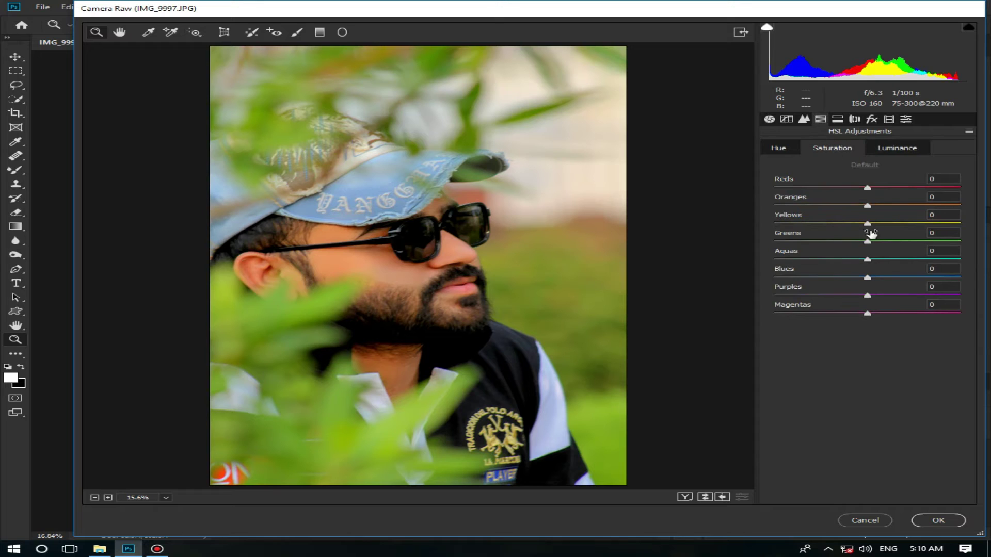
pyautogui.moveTo(784, 246)
pyautogui.mouseDown()
pyautogui.moveTo(795, 248)
pyautogui.moveTo(774, 243)
pyautogui.mouseUp()
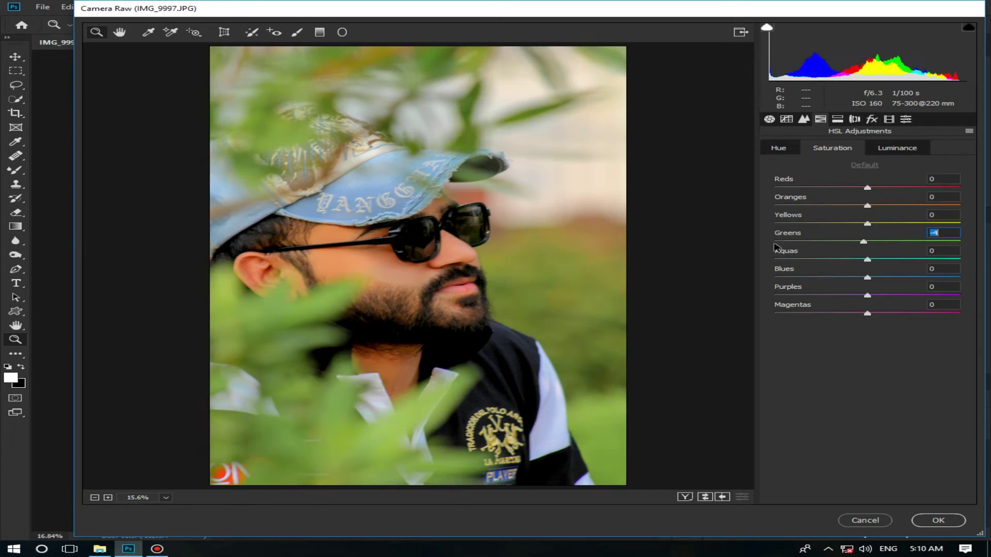
pyautogui.moveTo(867, 206); pyautogui.dragTo(880, 209)
pyautogui.click(865, 167)
pyautogui.click(898, 151)
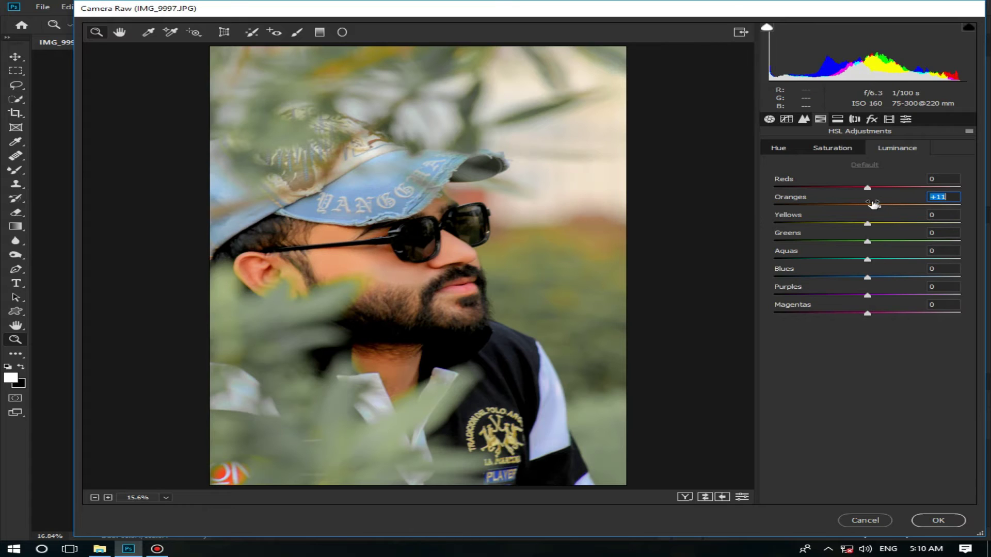
# Step: Set the HSL saturation of Reds to +16, Yellows to -55, Aquas to +75 and Blues to +53
pyautogui.click(828, 149)
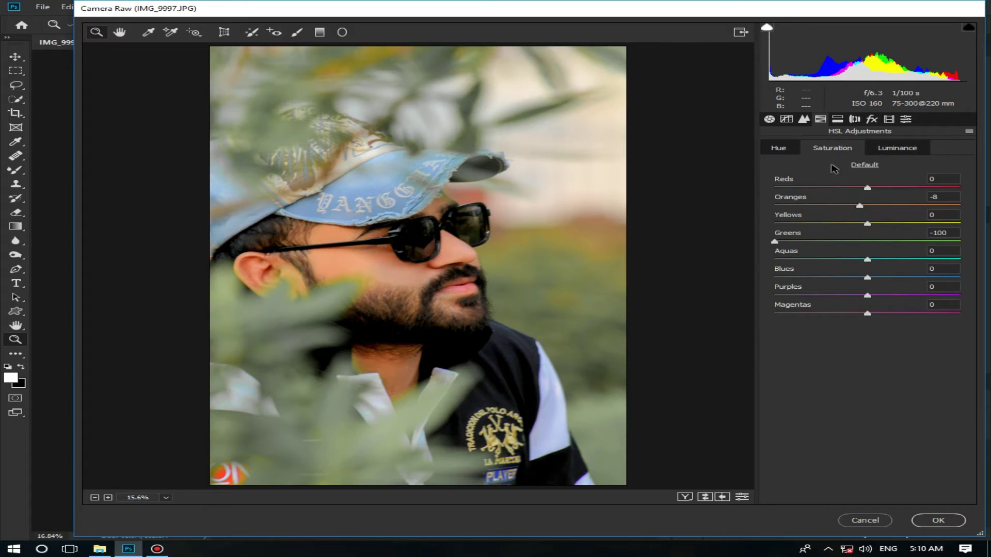
pyautogui.moveTo(871, 191); pyautogui.dragTo(848, 195)
pyautogui.click(901, 151)
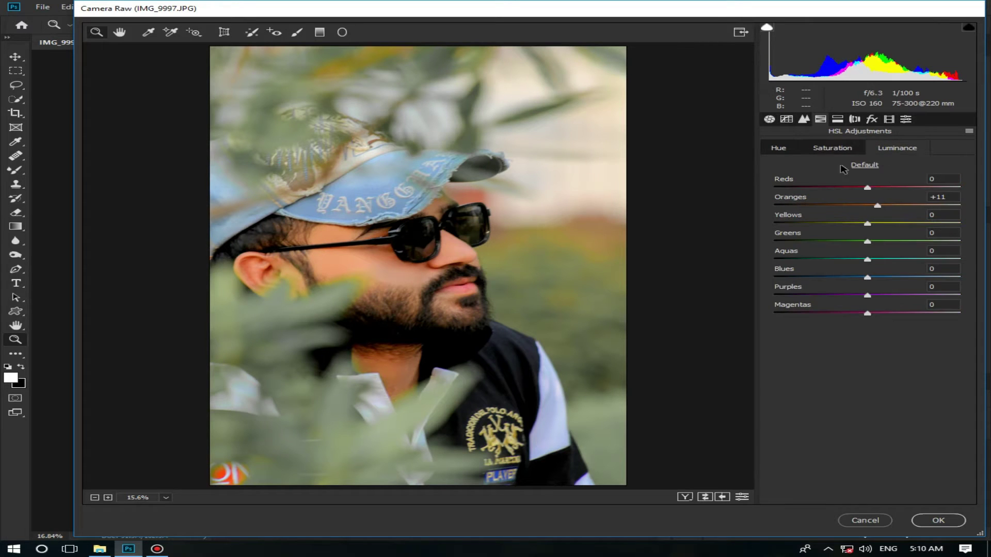
pyautogui.click(842, 151)
pyautogui.click(816, 224)
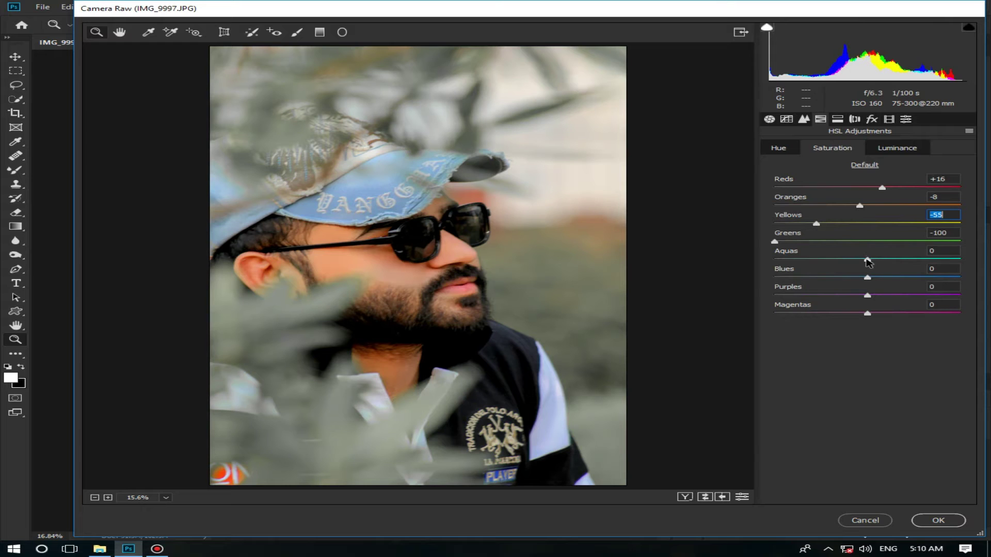
pyautogui.moveTo(868, 260); pyautogui.dragTo(924, 260)
pyautogui.click(935, 277)
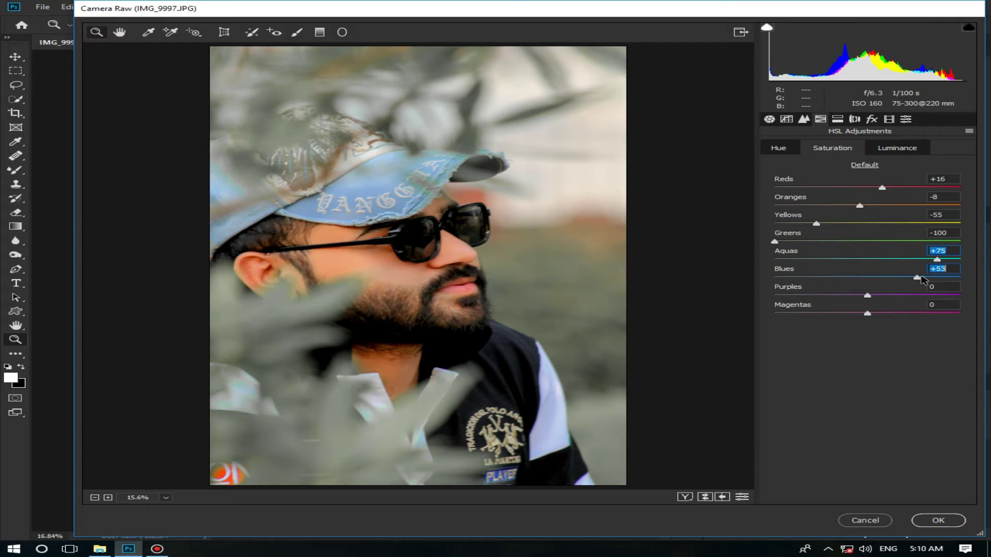
# Step: Shift the HSL hue of Blues to -35
pyautogui.click(779, 149)
pyautogui.click(835, 277)
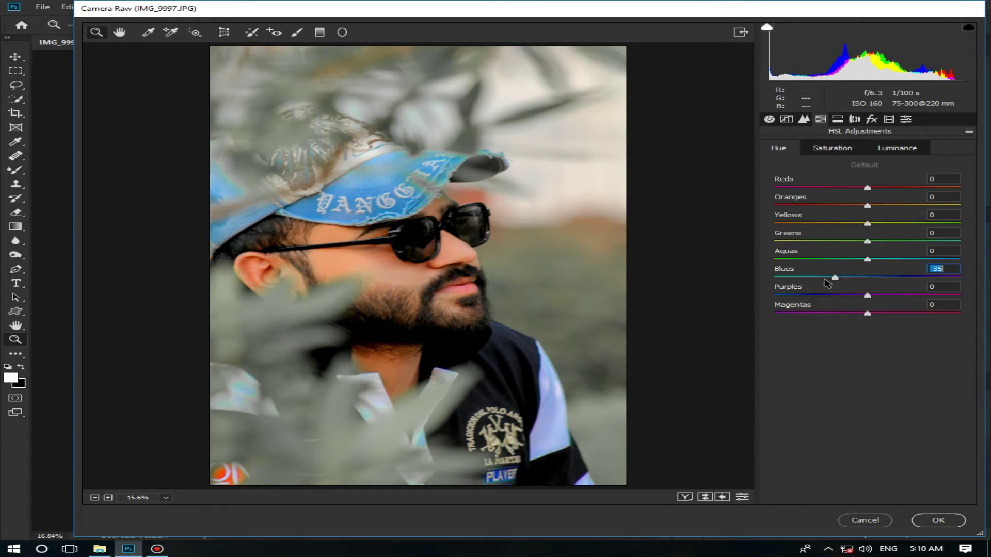
# Step: In the HSL adjustments, shift the Blues hue towards purple, set Blues luminance to -11, and set saturation of Blues to +73 and Purples to +29
pyautogui.click(899, 278)
pyautogui.click(897, 148)
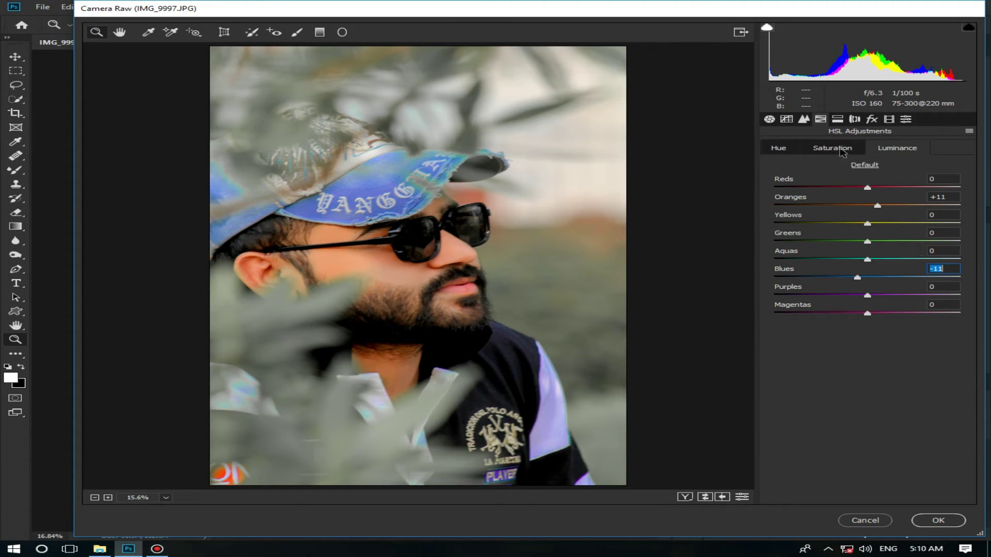
pyautogui.click(832, 148)
pyautogui.click(894, 296)
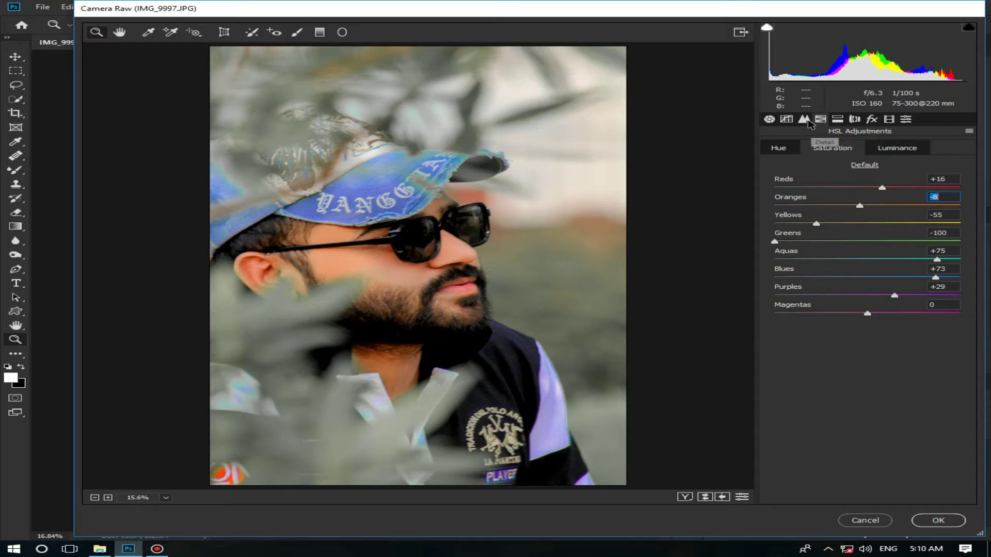
# Step: Set Sharpening to Amount 10 and Radius 0.9, and apply the Camera Raw Filter to the colour layer
pyautogui.click(806, 120)
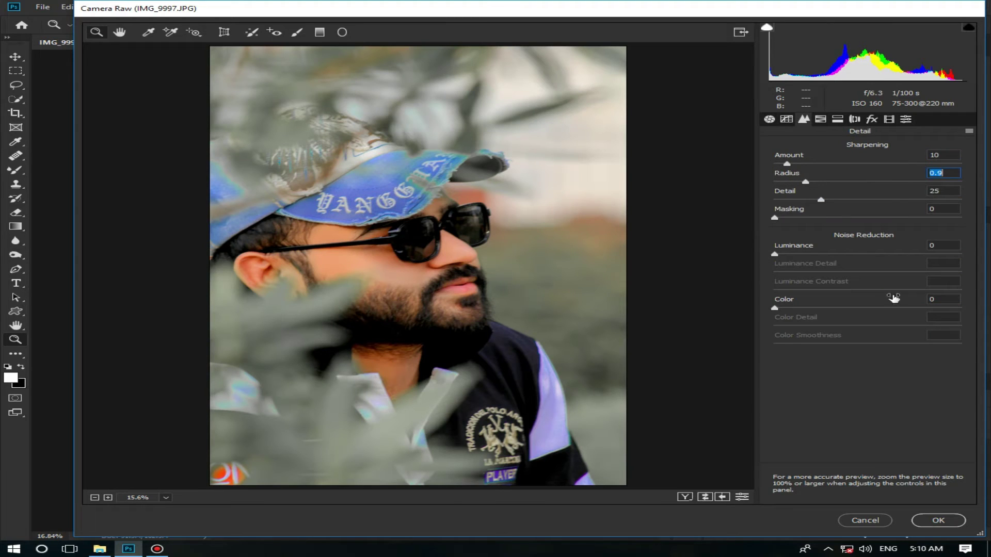
pyautogui.click(947, 518)
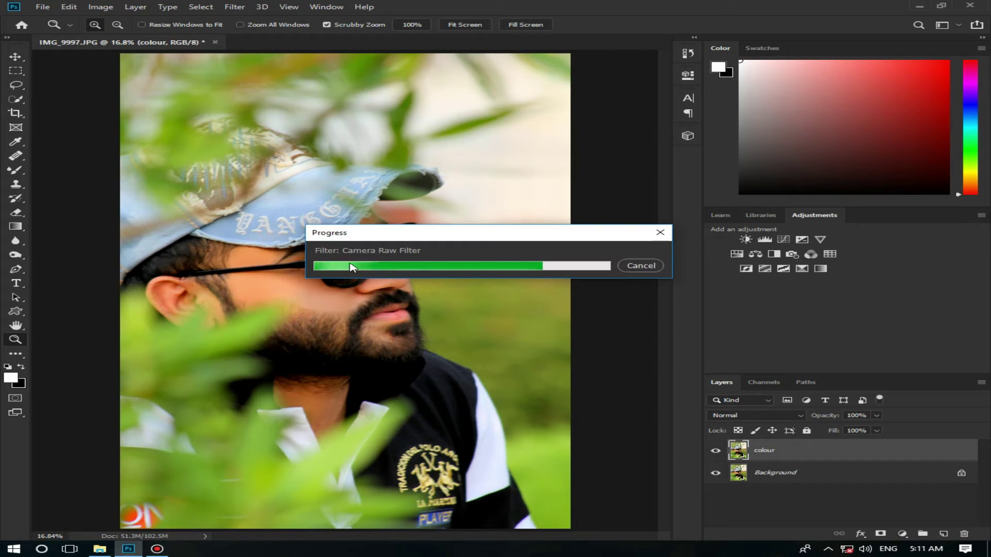
# Step: Duplicate the colour layer and outline the nearer sunglasses lens with the Lasso tool at a 9 px feather
pyautogui.moveTo(372, 264); pyautogui.dragTo(467, 289)
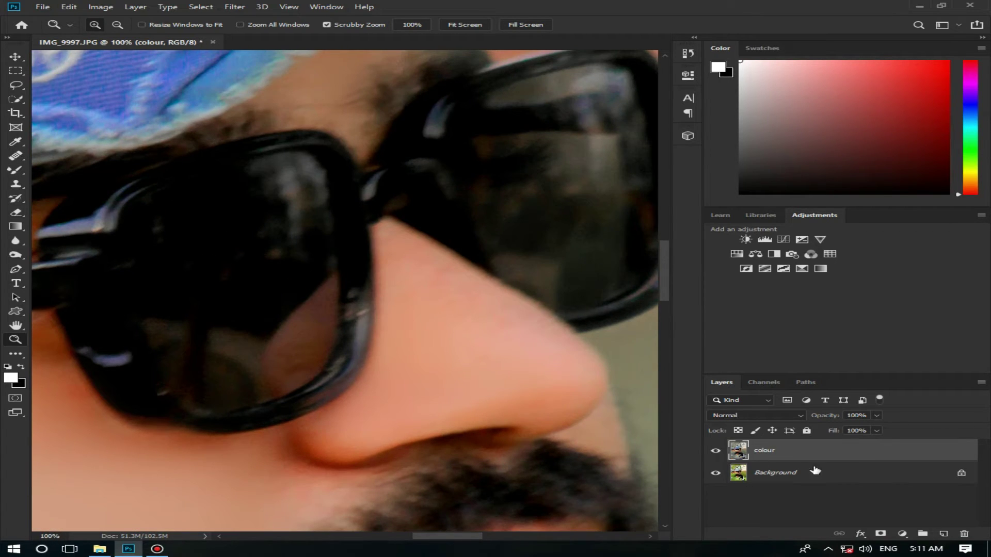
pyautogui.hotkey('ctrl', 'j')
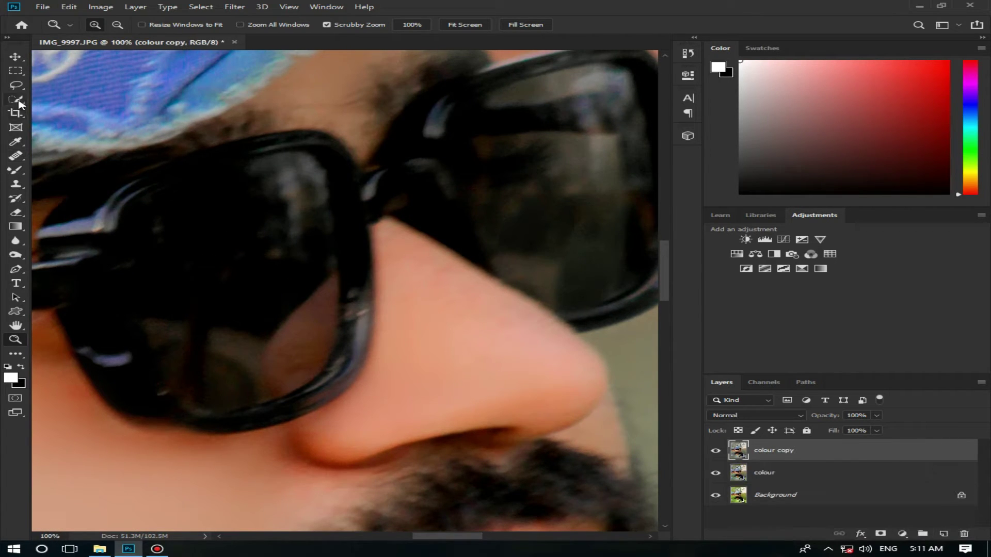
pyautogui.click(16, 100)
pyautogui.click(15, 86)
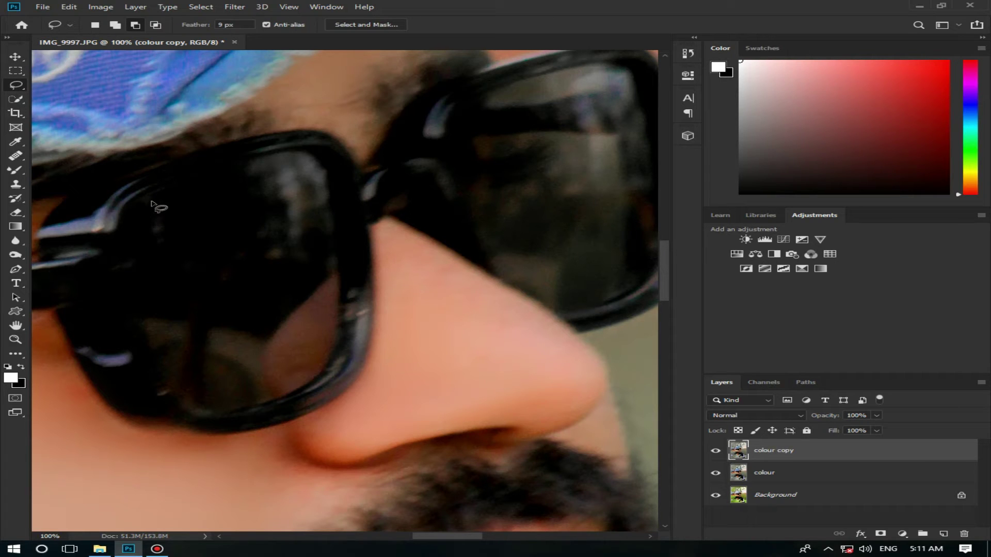
pyautogui.moveTo(151, 202)
pyautogui.mouseDown()
pyautogui.moveTo(130, 216)
pyautogui.moveTo(131, 284)
pyautogui.moveTo(169, 376)
pyautogui.moveTo(195, 405)
pyautogui.moveTo(224, 413)
pyautogui.moveTo(316, 381)
pyautogui.moveTo(338, 353)
pyautogui.moveTo(342, 310)
pyautogui.moveTo(325, 172)
pyautogui.moveTo(269, 154)
pyautogui.moveTo(150, 199)
pyautogui.moveTo(157, 204)
pyautogui.mouseUp()
# Step: Add the farther sunglasses lens to the existing lasso selection
pyautogui.moveTo(437, 539); pyautogui.dragTo(454, 539)
pyautogui.click(115, 25)
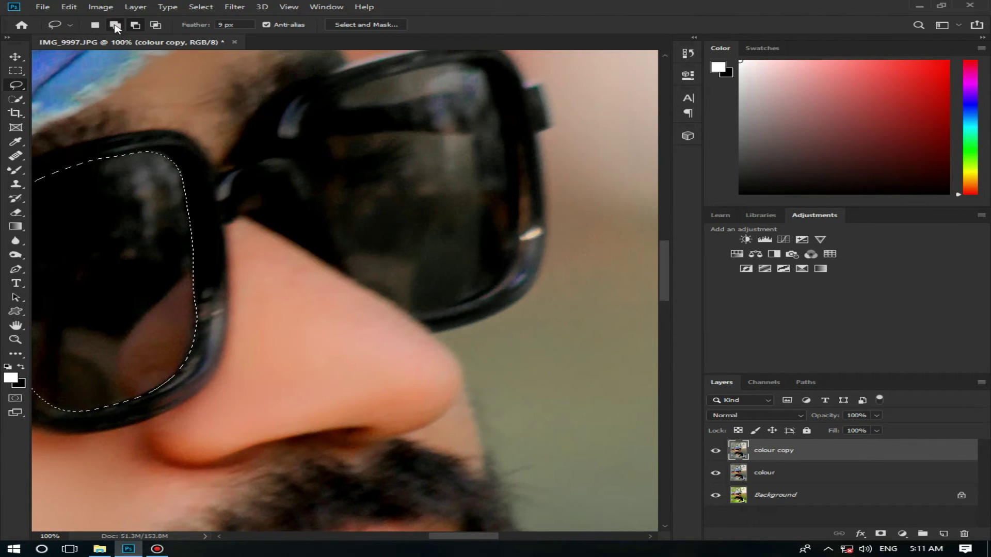
pyautogui.moveTo(345, 94)
pyautogui.mouseDown()
pyautogui.moveTo(415, 72)
pyautogui.moveTo(488, 70)
pyautogui.moveTo(517, 210)
pyautogui.moveTo(508, 266)
pyautogui.moveTo(487, 291)
pyautogui.moveTo(414, 313)
pyautogui.moveTo(356, 278)
pyautogui.moveTo(318, 194)
pyautogui.moveTo(318, 140)
pyautogui.moveTo(353, 92)
pyautogui.mouseUp()
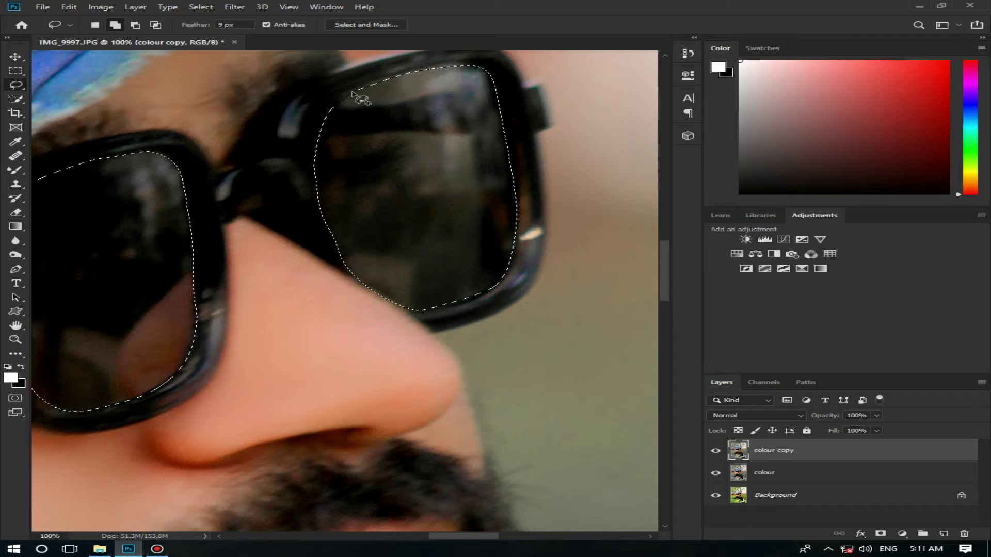
pyautogui.hscroll(-5, 508, 542)
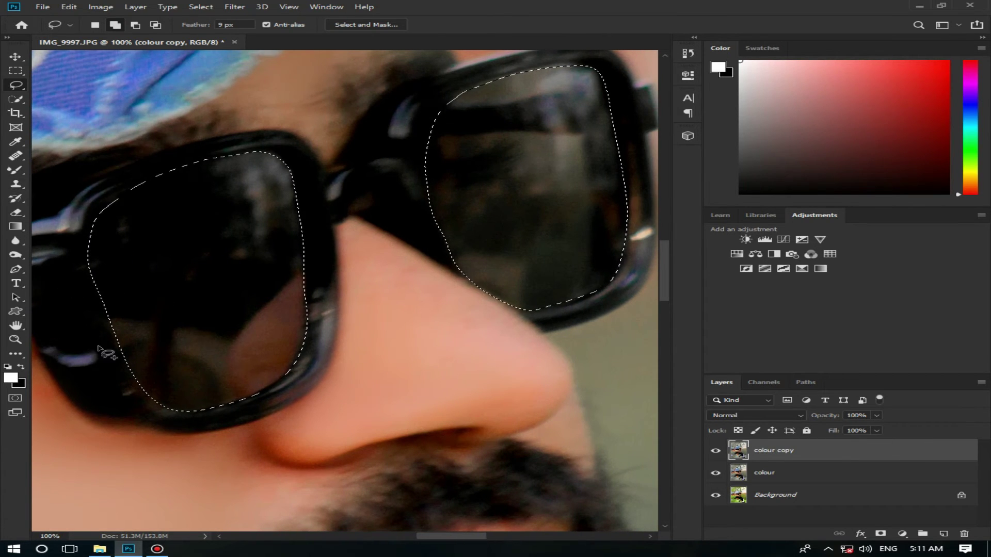
# Step: Turn on Colorize in a Hue/Saturation adjustment of the selected lenses and set the hue to 112
pyautogui.press('z')
pyautogui.rightClick(229, 331)
pyautogui.click(281, 335)
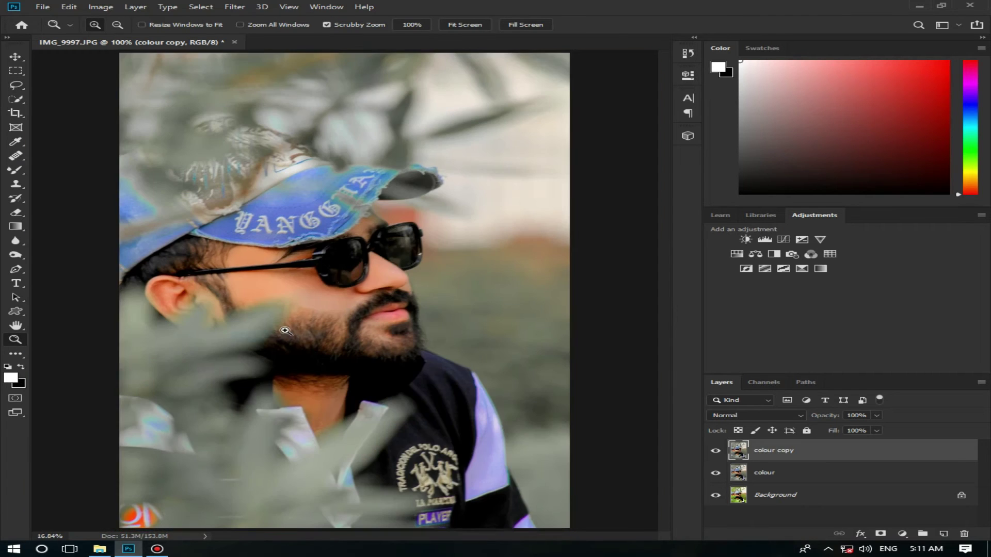
pyautogui.moveTo(396, 251); pyautogui.dragTo(449, 263)
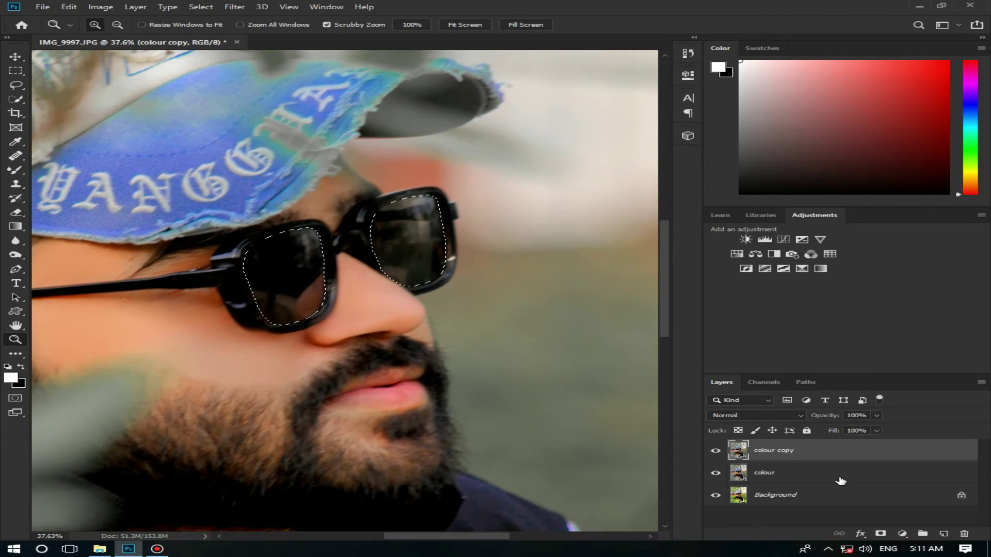
pyautogui.click(100, 7)
pyautogui.moveTo(133, 35)
pyautogui.click(347, 95)
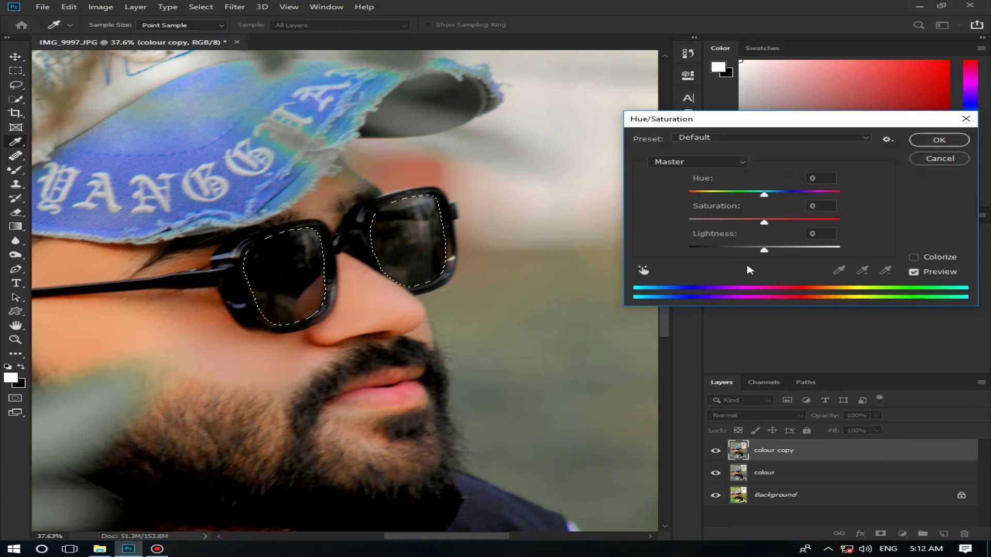
pyautogui.moveTo(764, 221); pyautogui.dragTo(795, 223)
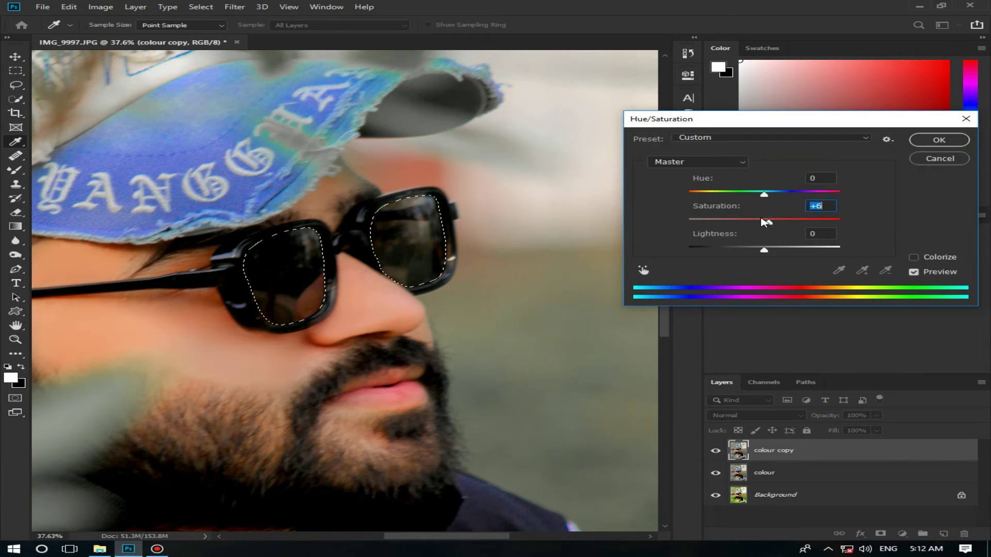
pyautogui.click(913, 258)
pyautogui.click(735, 193)
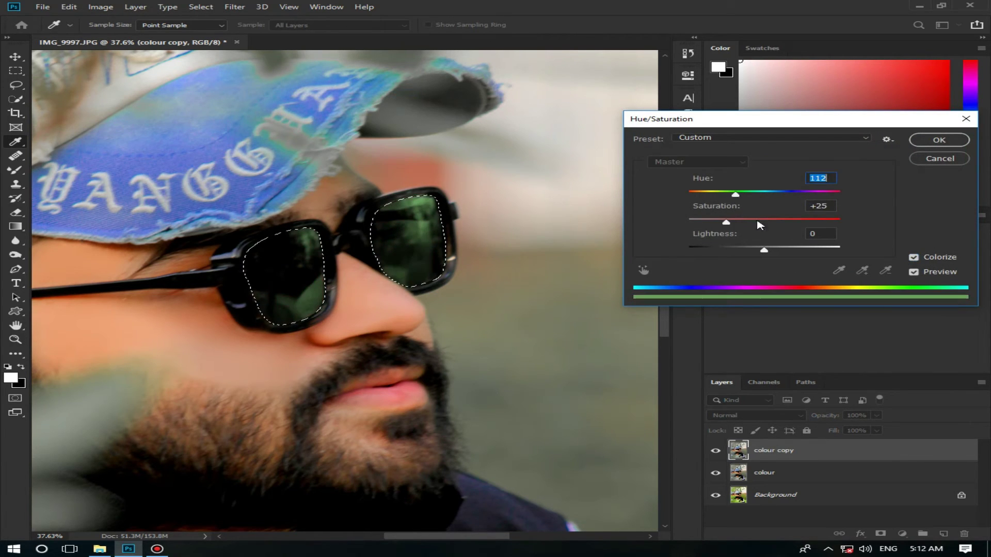
# Step: Set the lenses' Hue to 174, Saturation to +74 and Lightness to -12, and apply the adjustment
pyautogui.click(814, 222)
pyautogui.moveTo(769, 198)
pyautogui.mouseDown()
pyautogui.moveTo(795, 194)
pyautogui.moveTo(749, 195)
pyautogui.moveTo(772, 204)
pyautogui.moveTo(763, 196)
pyautogui.mouseUp()
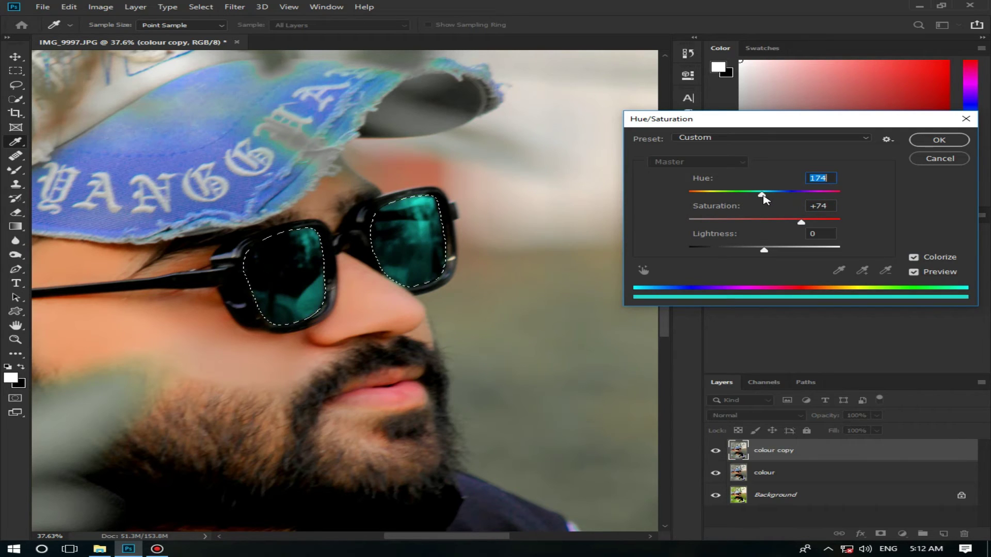
pyautogui.click(802, 223)
pyautogui.moveTo(762, 249); pyautogui.dragTo(757, 251)
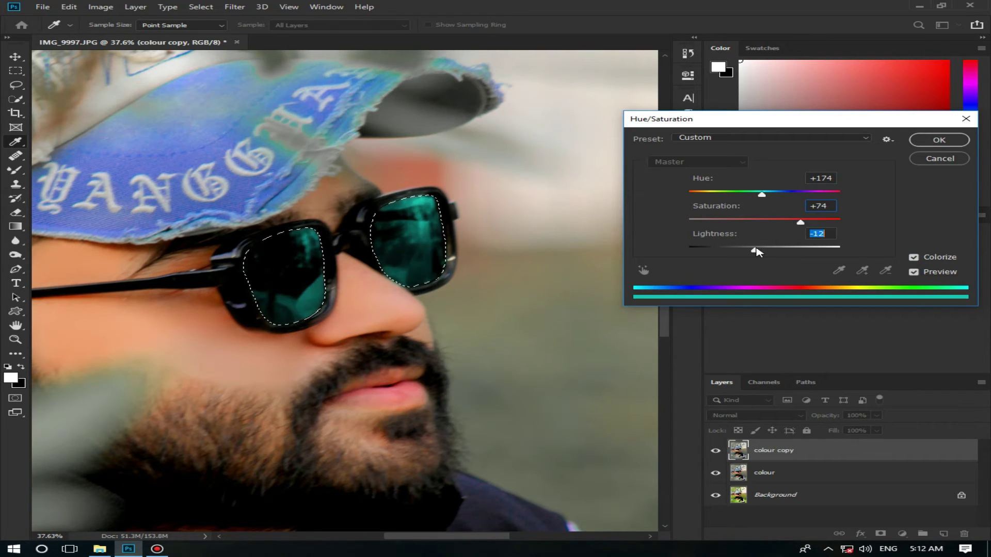
pyautogui.press('z')
pyautogui.click(939, 140)
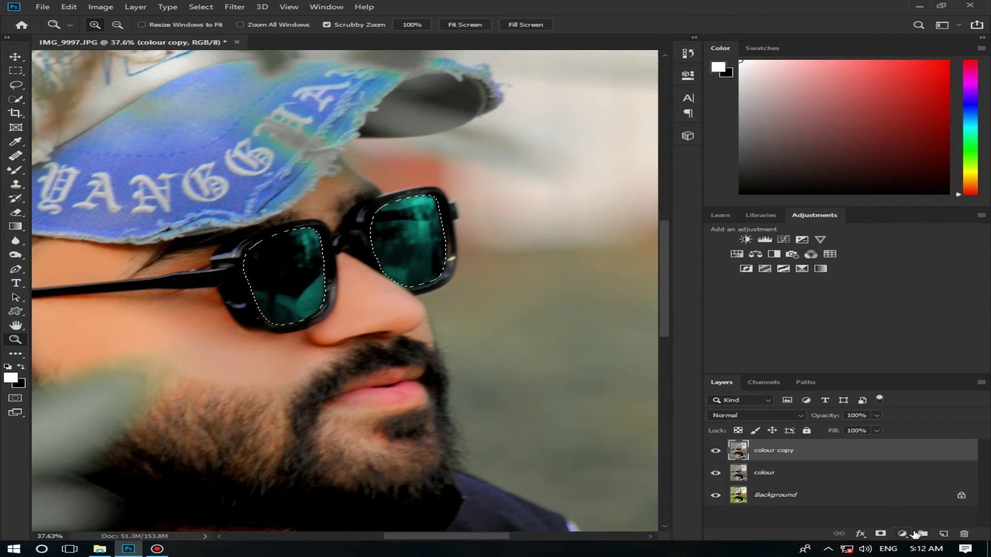
# Step: Apply a Color Balance adjustment to the selected lenses' midtones with color levels -38, +43 and +59
pyautogui.click(101, 6)
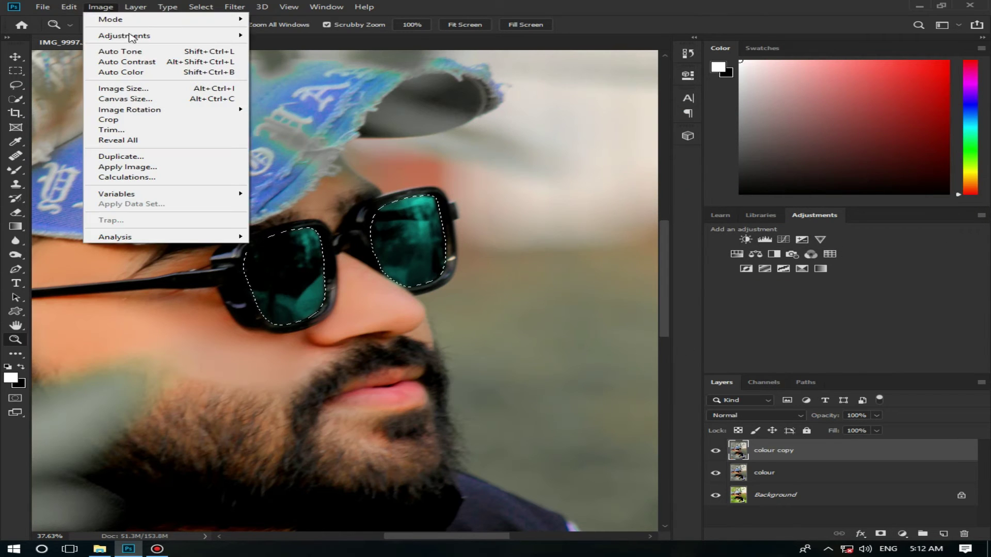
pyautogui.moveTo(167, 37)
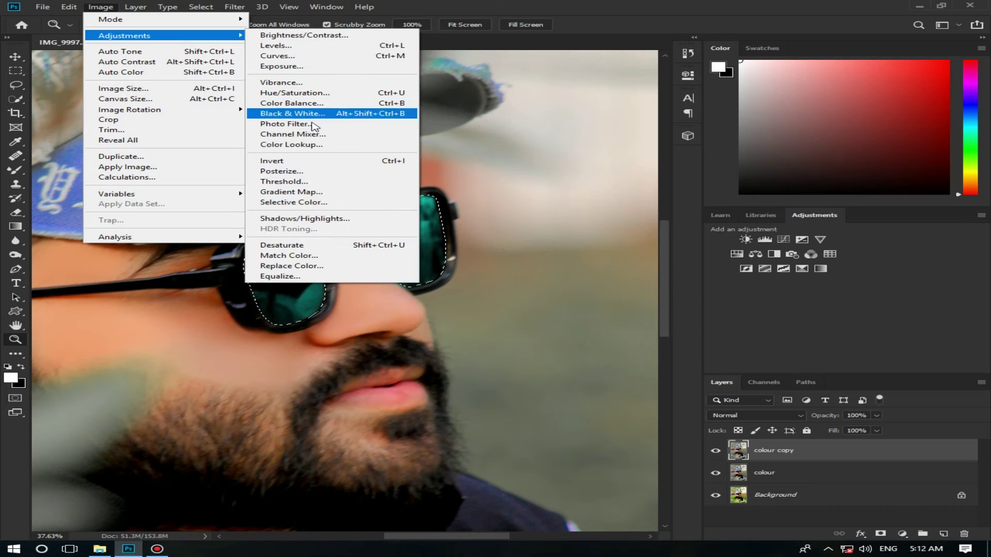
pyautogui.click(323, 106)
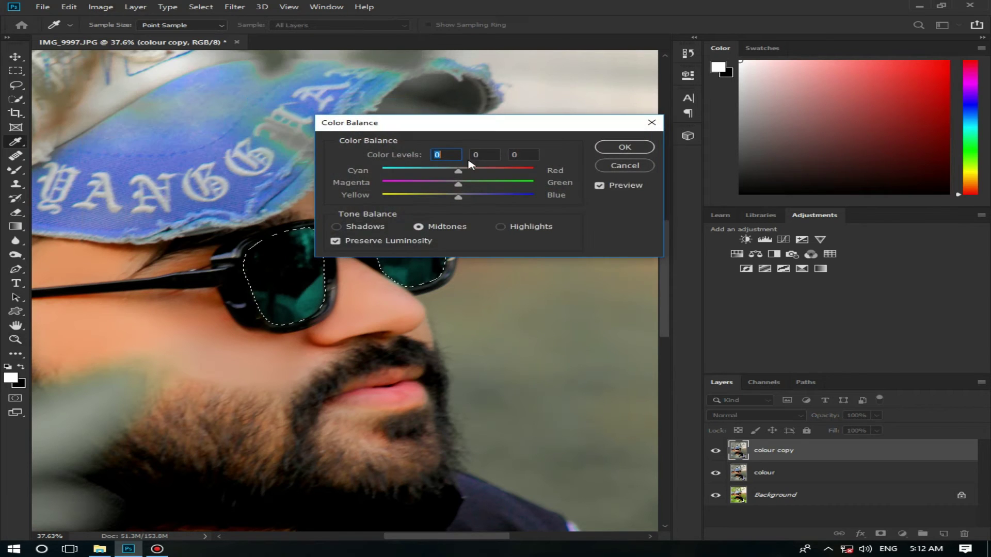
pyautogui.moveTo(586, 125); pyautogui.dragTo(759, 133)
pyautogui.moveTo(624, 192); pyautogui.dragTo(596, 180)
pyautogui.click(791, 155)
pyautogui.press('z')
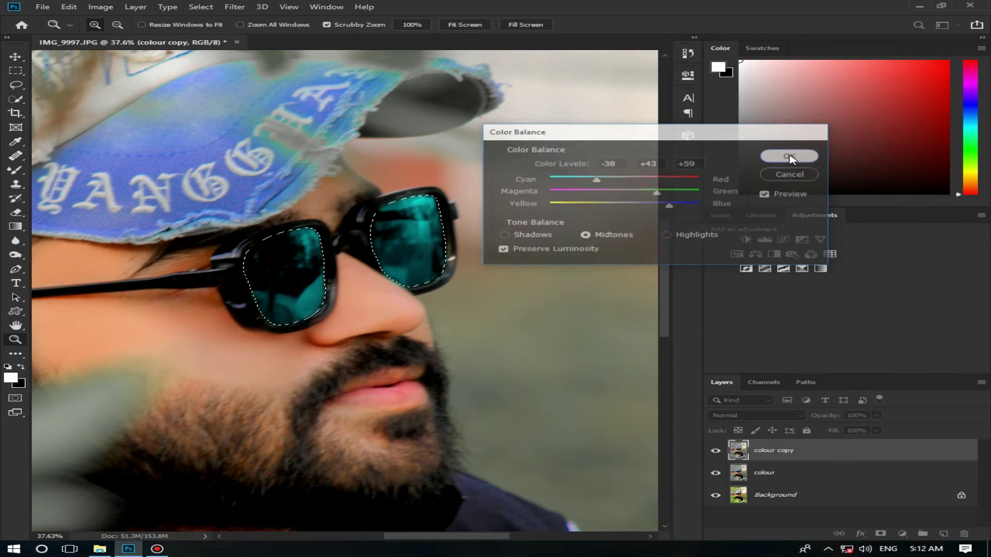
# Step: Deselect the lenses and merge the colour copy layer down into the colour layer
pyautogui.click(201, 7)
pyautogui.click(212, 29)
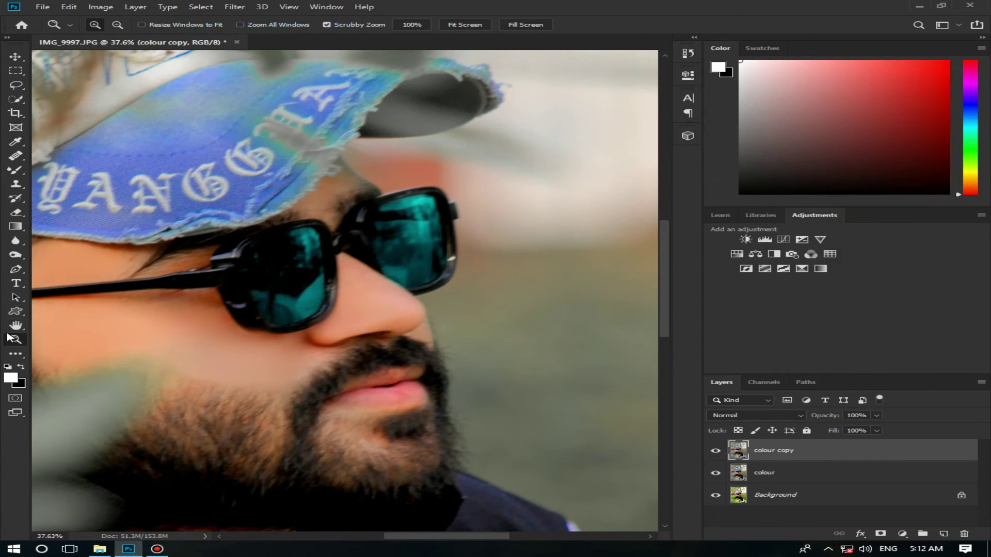
pyautogui.rightClick(210, 331)
pyautogui.click(220, 339)
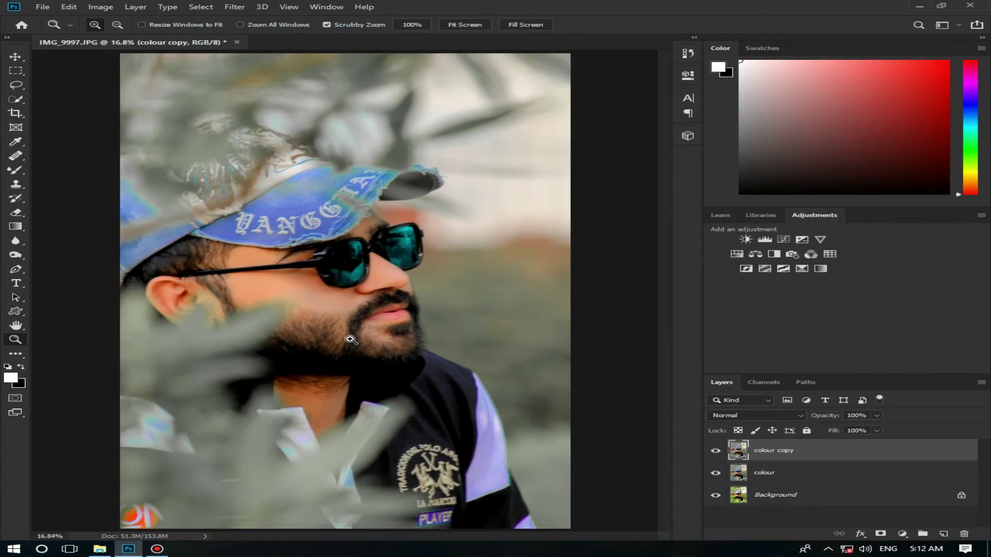
pyautogui.rightClick(835, 452)
pyautogui.click(725, 402)
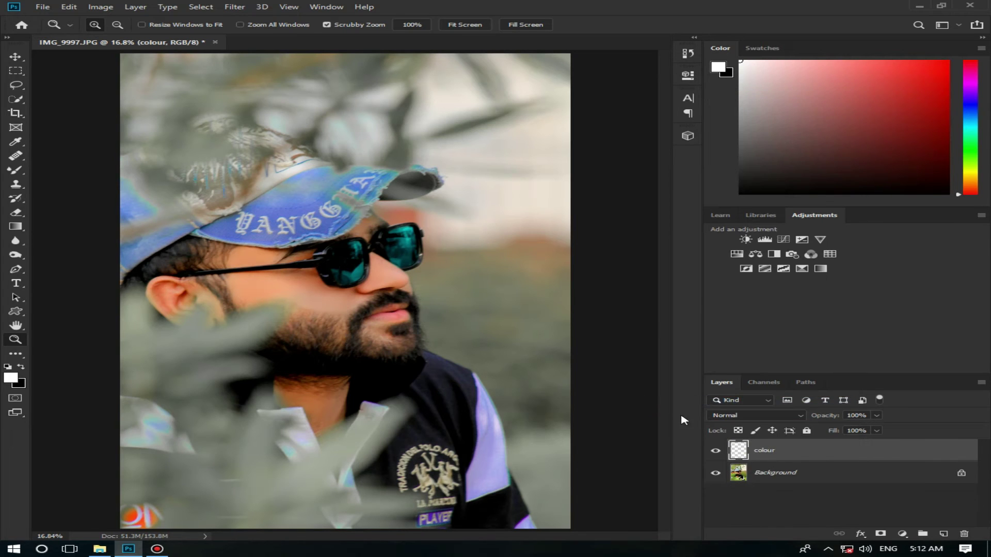
# Step: Open the Camera Raw Filter on the merged colour layer and set Exposure to +0.10
pyautogui.click(234, 6)
pyautogui.click(289, 71)
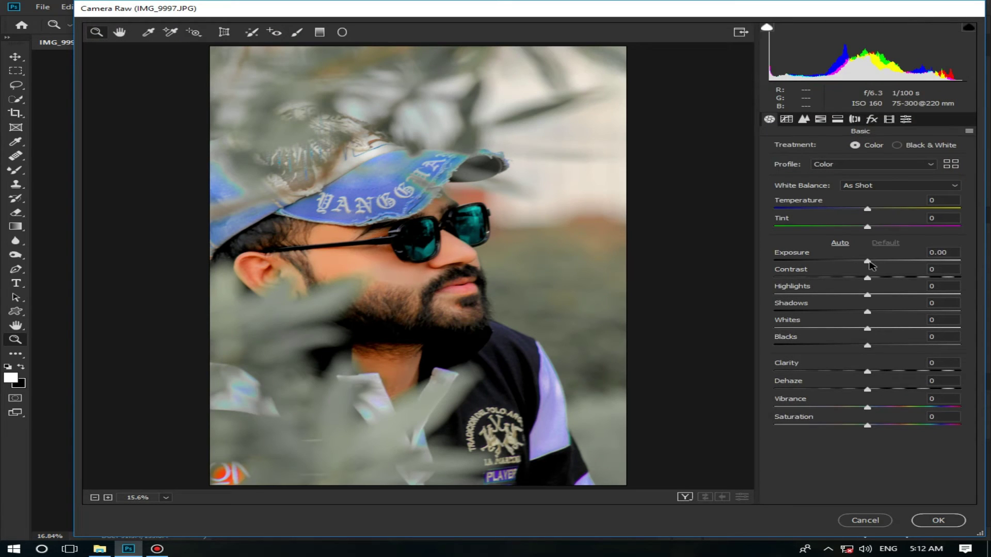
pyautogui.click(870, 263)
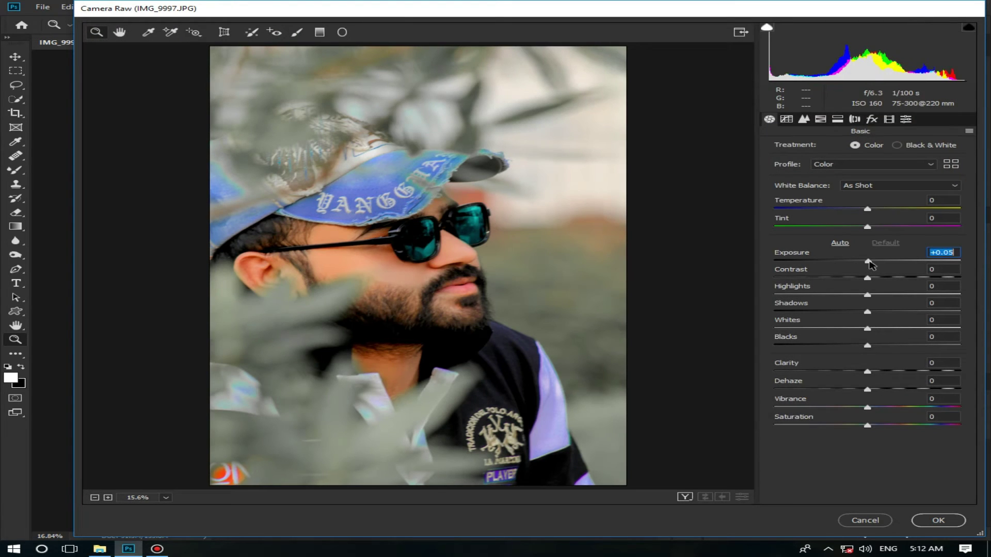
pyautogui.click(871, 262)
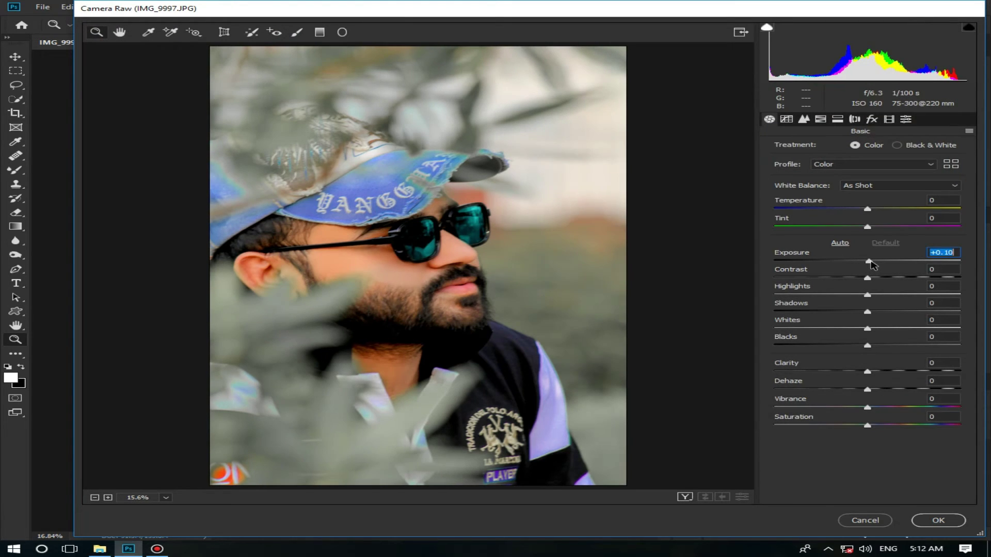
# Step: Set the HSL saturation of Blues to +10, Aquas to +39, Yellows to -25 and Oranges to -5, and the luminance of Oranges to +3
pyautogui.click(836, 121)
pyautogui.click(821, 119)
pyautogui.moveTo(907, 278); pyautogui.dragTo(878, 278)
pyautogui.click(903, 259)
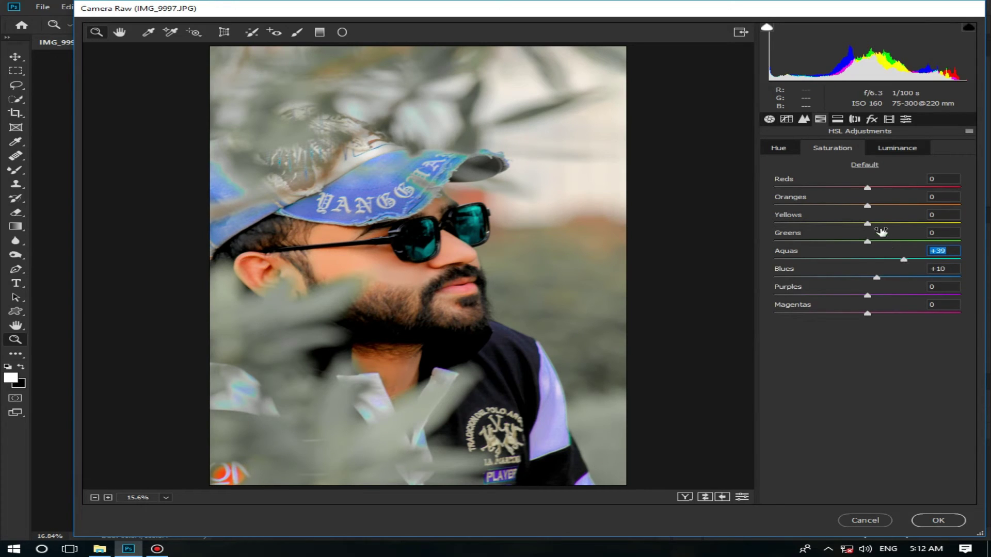
pyautogui.moveTo(878, 224); pyautogui.dragTo(862, 206)
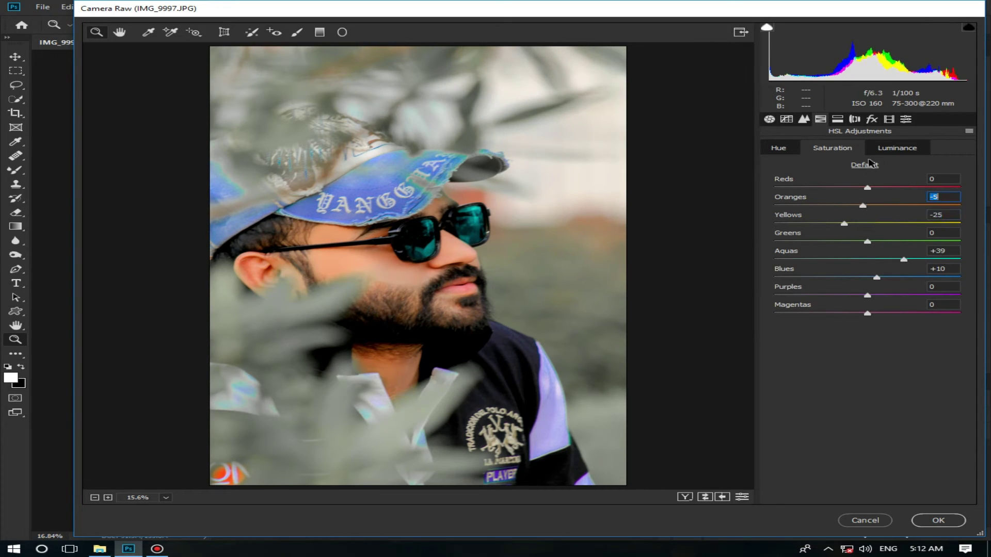
pyautogui.click(901, 150)
pyautogui.click(875, 206)
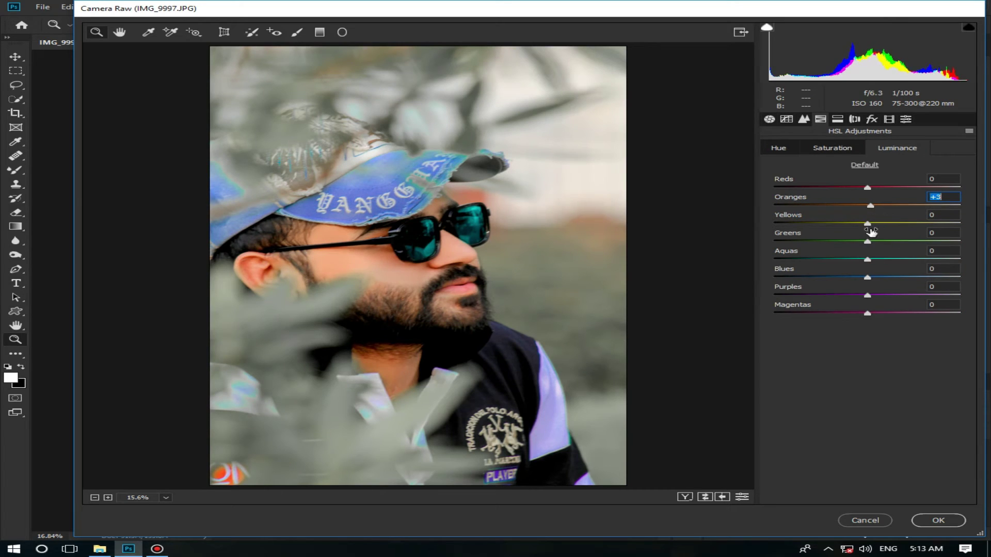
pyautogui.click(833, 153)
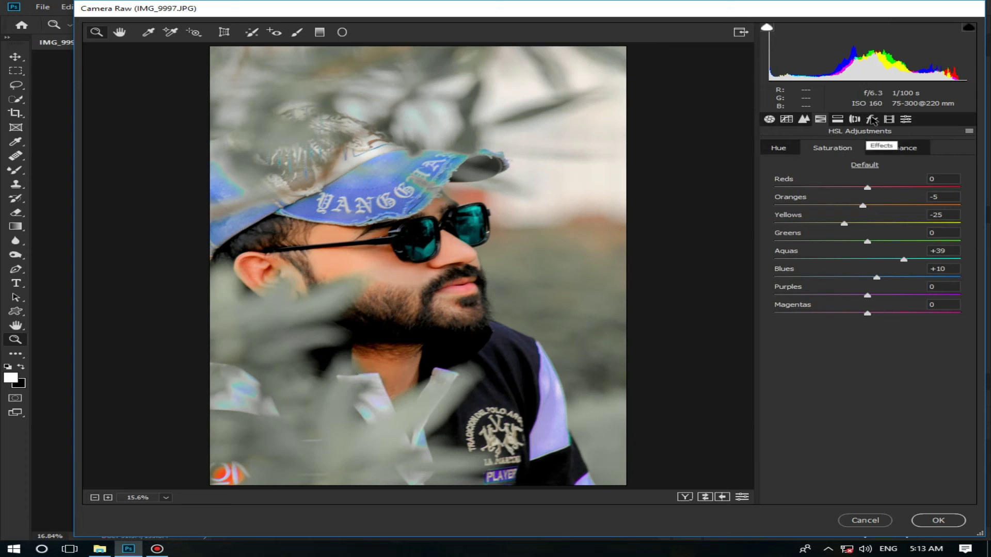
# Step: Add a post-crop vignette with Amount -17 and Midpoint 39, set the sharpening Amount to 14, and apply the filter
pyautogui.click(872, 120)
pyautogui.moveTo(863, 260)
pyautogui.mouseDown()
pyautogui.moveTo(823, 260)
pyautogui.moveTo(847, 279)
pyautogui.moveTo(844, 261)
pyautogui.moveTo(853, 263)
pyautogui.mouseUp()
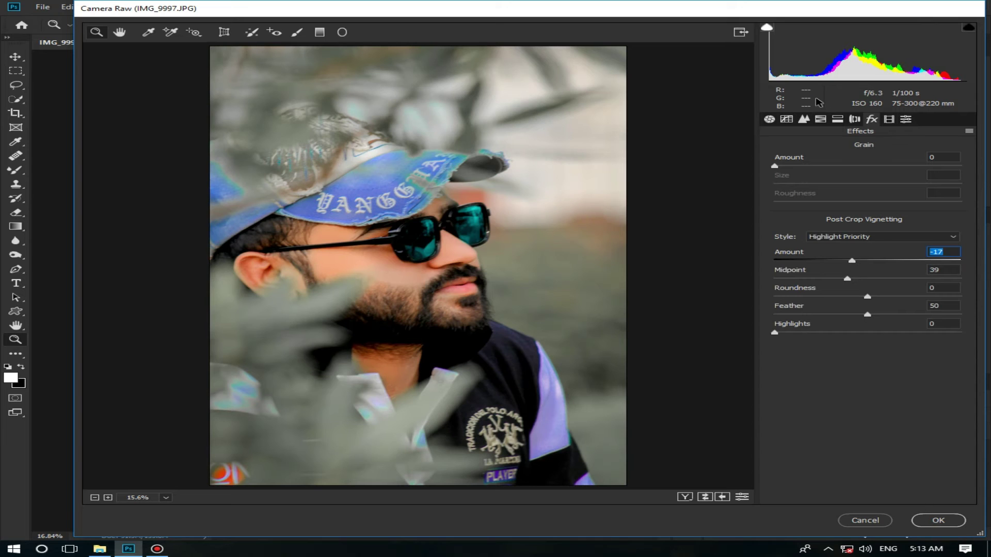
pyautogui.click(804, 119)
pyautogui.click(792, 165)
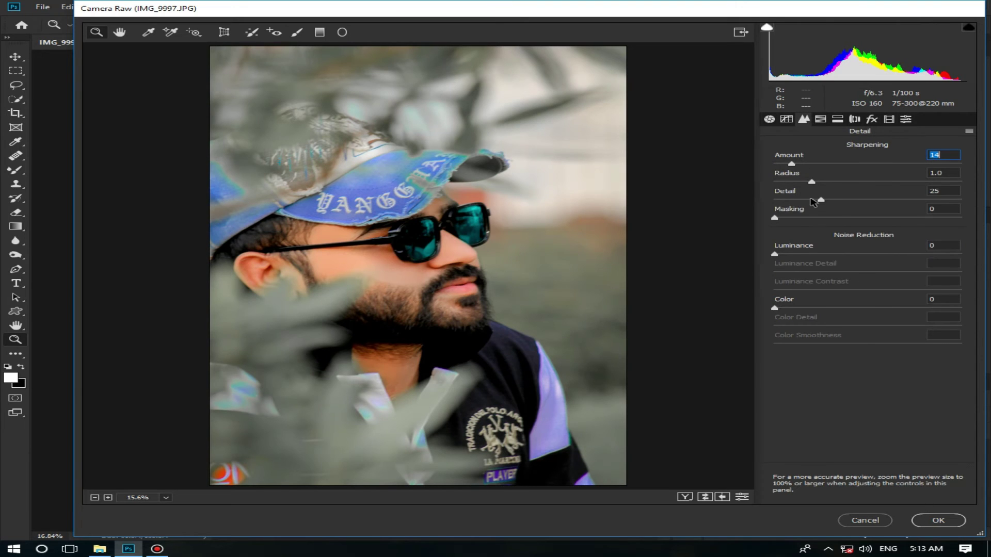
pyautogui.click(940, 522)
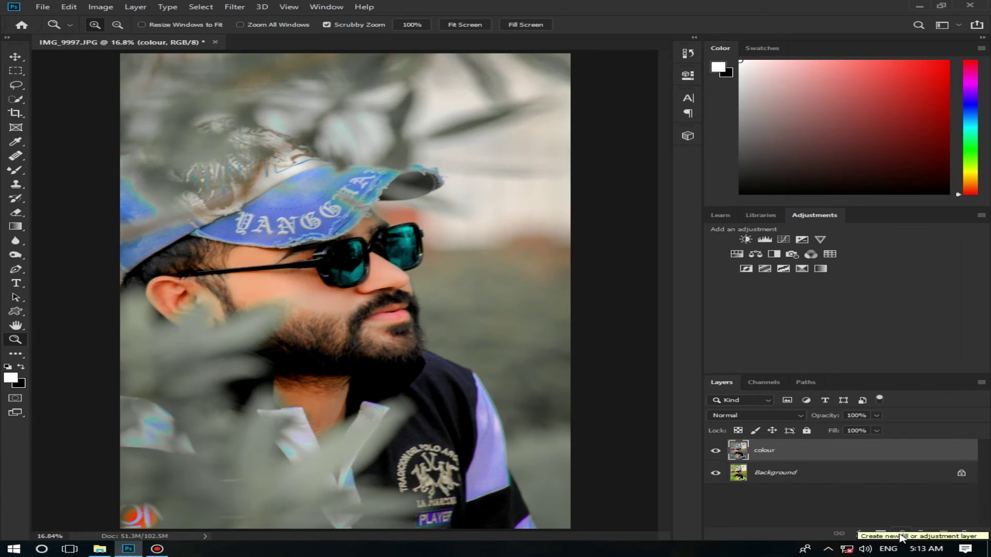
# Step: Add a reversed Gradient Map above the colour layer in Luminosity mode at 21% opacity and merge it down
pyautogui.click(901, 534)
pyautogui.click(885, 522)
pyautogui.click(490, 134)
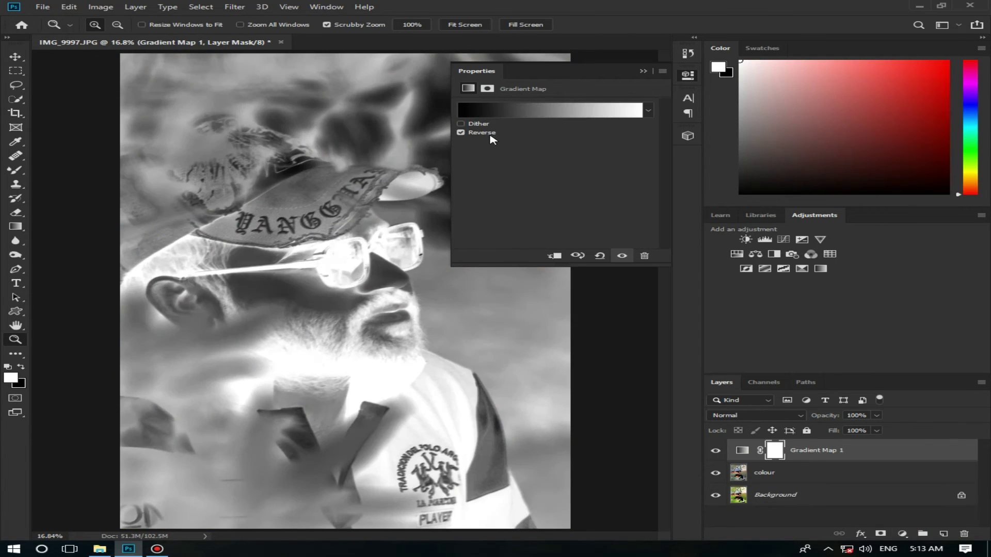
pyautogui.click(746, 417)
pyautogui.click(774, 530)
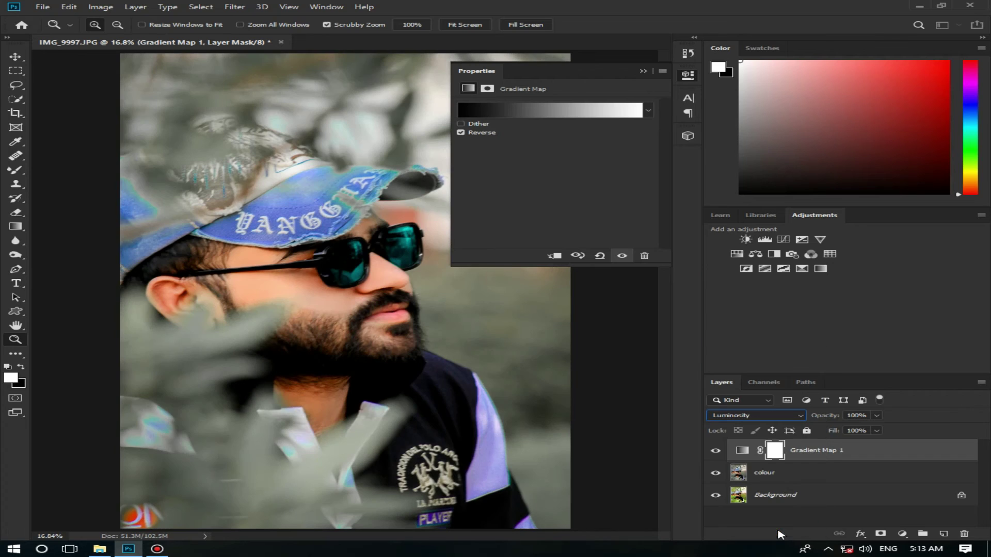
pyautogui.moveTo(877, 416); pyautogui.dragTo(826, 432)
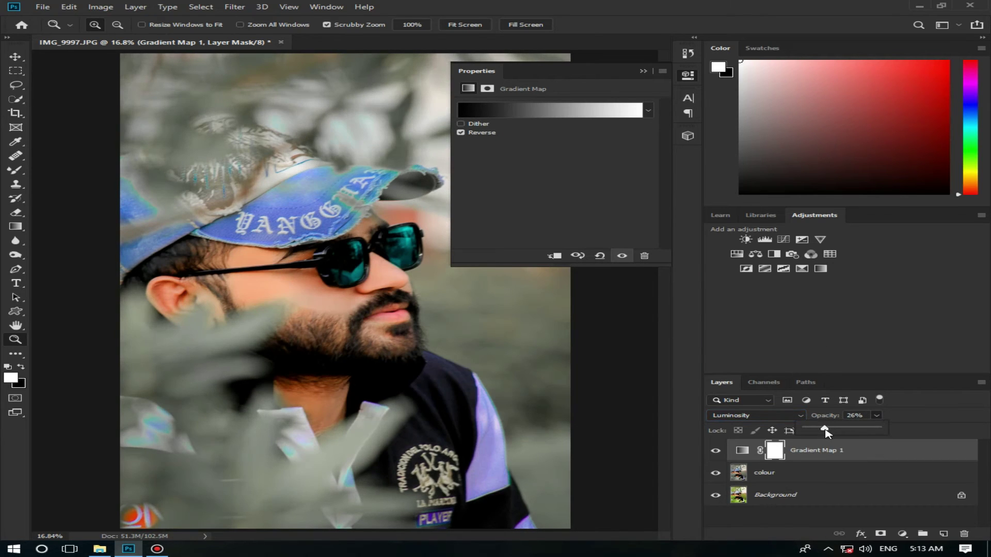
pyautogui.click(644, 71)
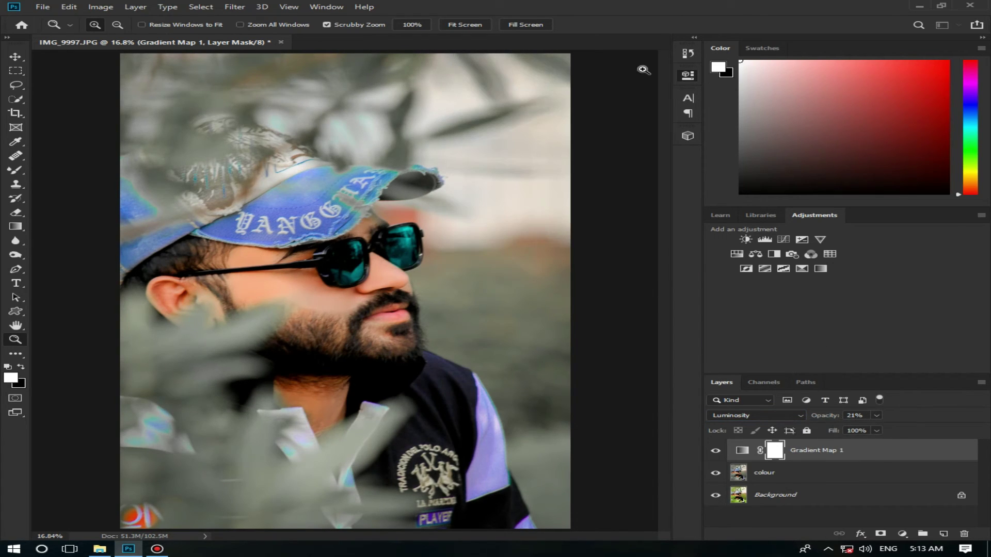
pyautogui.rightClick(887, 448)
pyautogui.click(748, 402)
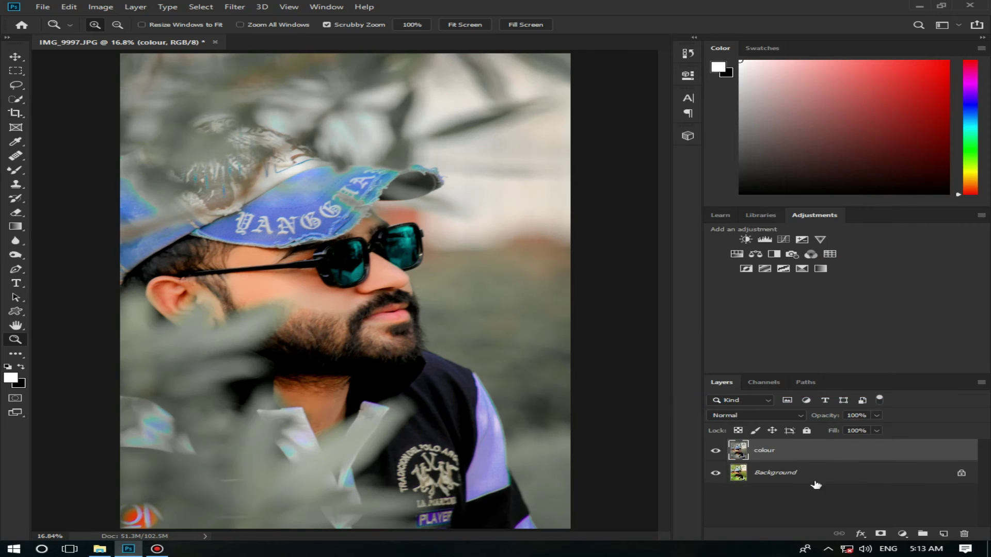
# Step: Add a Curves adjustment layer that slightly lifts the RGB highlights and merge it down into the colour layer
pyautogui.click(901, 533)
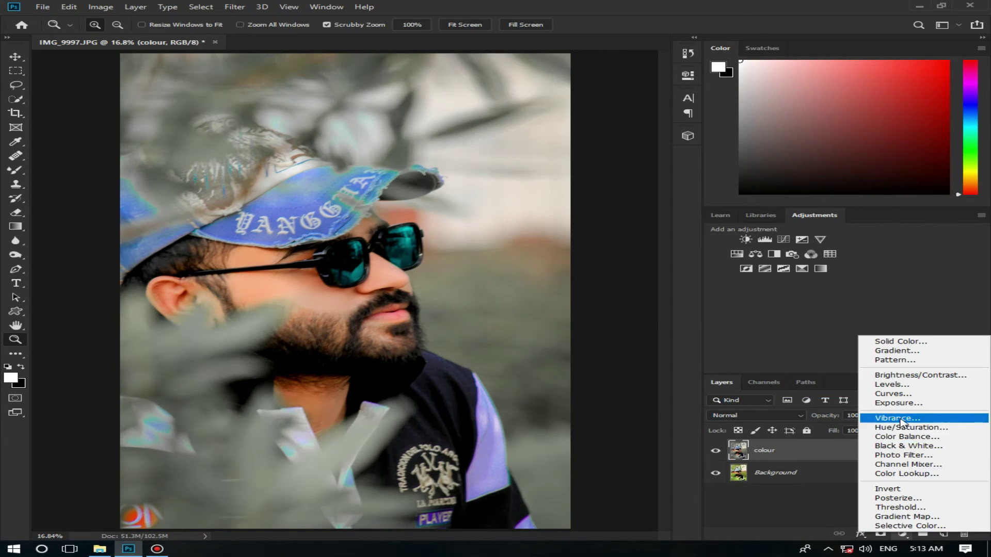
pyautogui.click(907, 395)
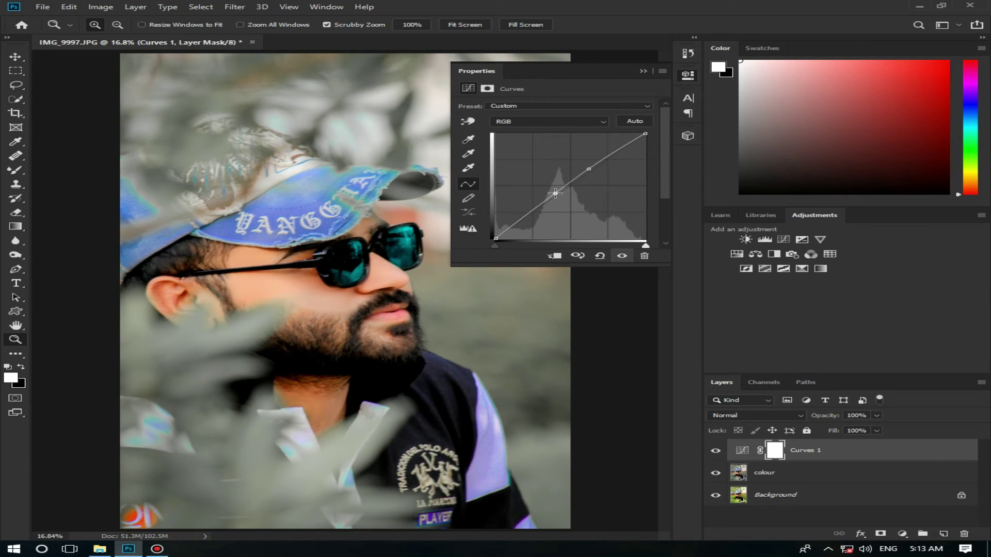
pyautogui.click(644, 73)
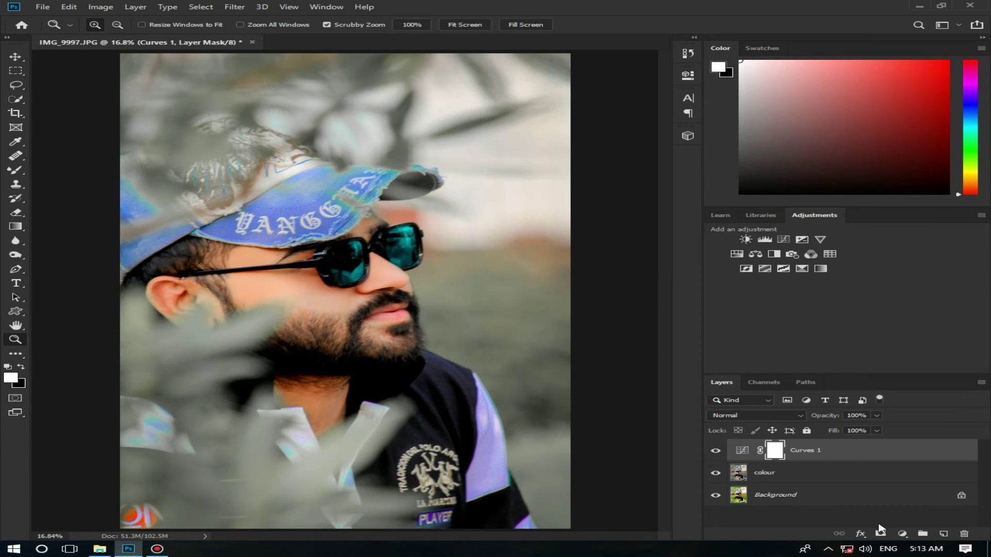
pyautogui.rightClick(898, 448)
pyautogui.click(769, 402)
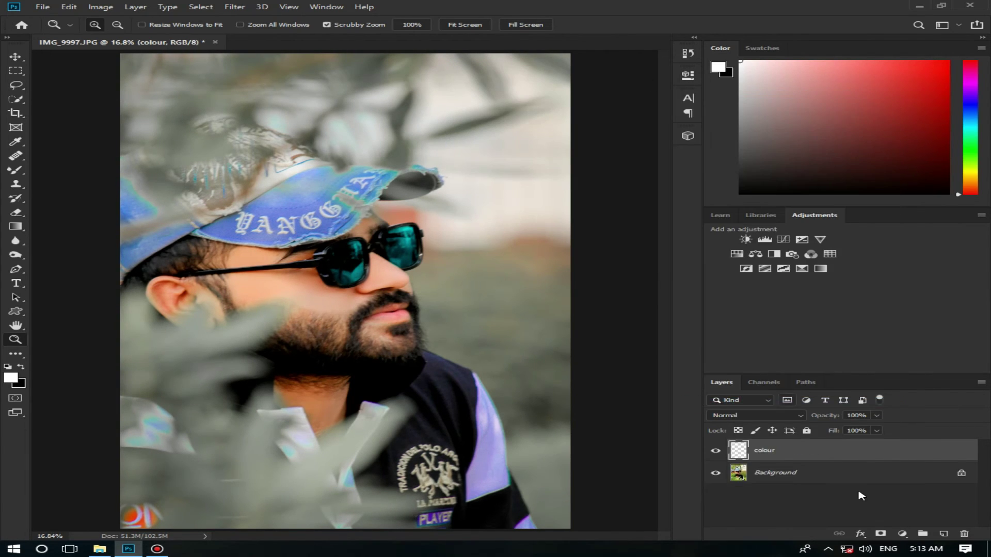
# Step: Add a Selective Color adjustment layer with Reds at Cyan +26 and Yellow -12, and reduce Black in the Yellows
pyautogui.click(901, 534)
pyautogui.click(888, 524)
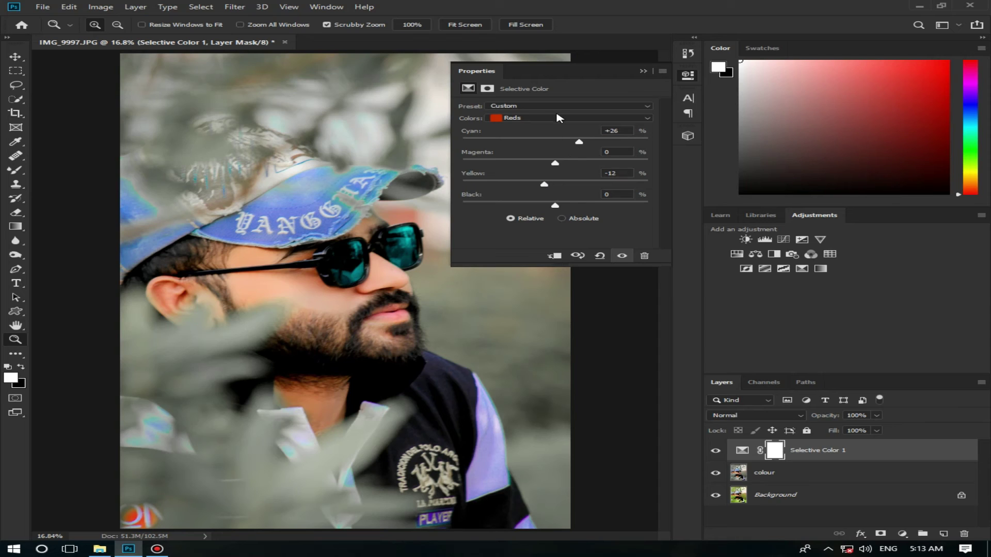
pyautogui.click(557, 118)
pyautogui.click(558, 135)
pyautogui.moveTo(554, 205); pyautogui.dragTo(525, 207)
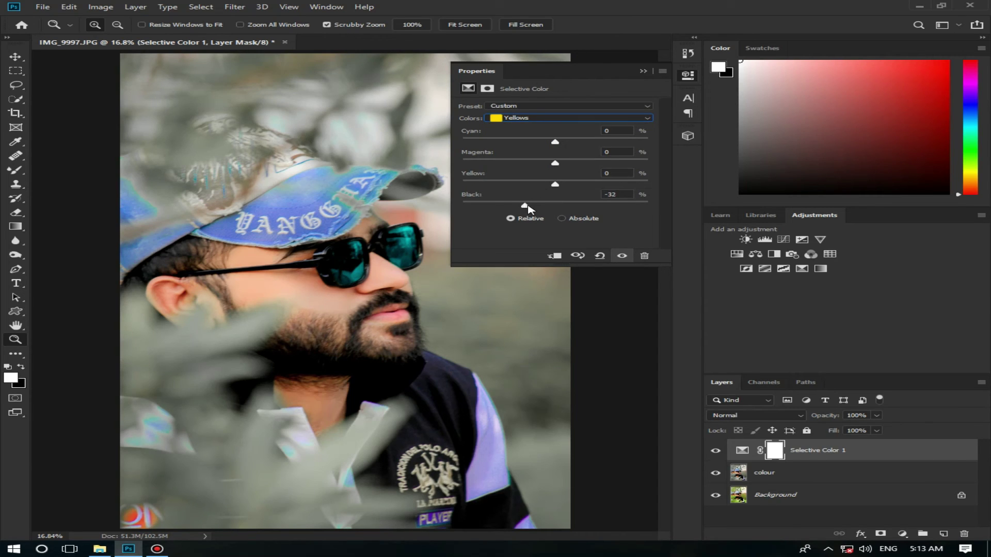
# Step: Set the Selective Color Cyans to Yellow +23 and reduce their Magenta
pyautogui.click(560, 118)
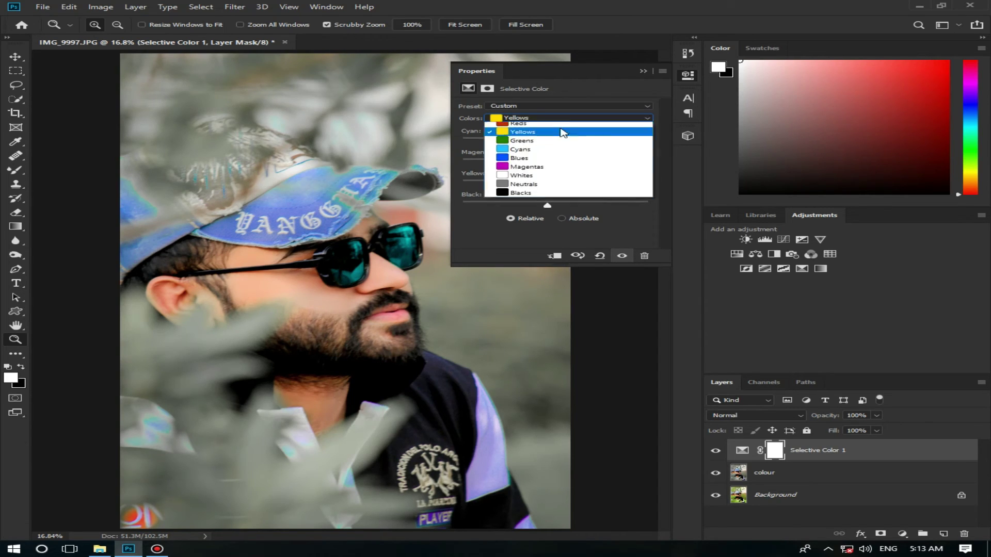
pyautogui.click(547, 151)
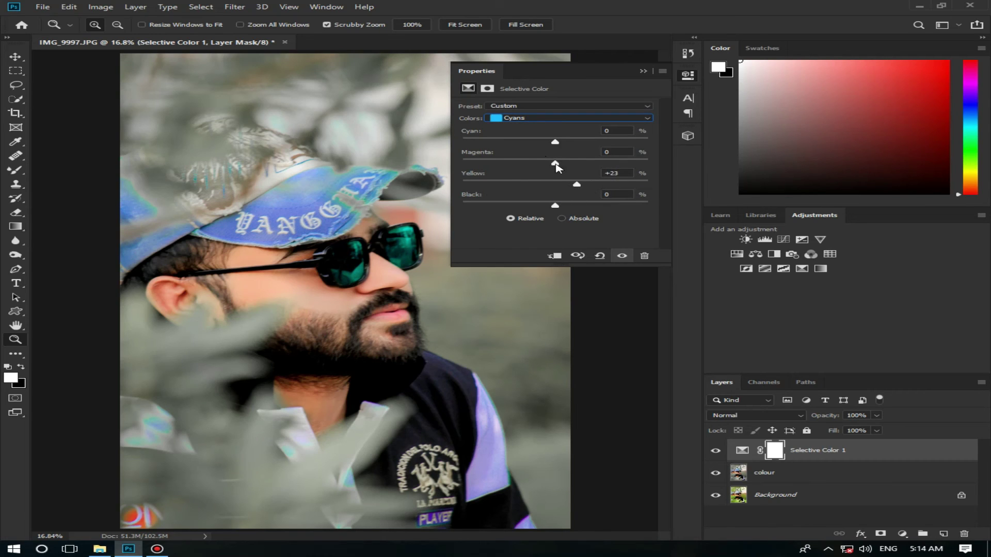
pyautogui.moveTo(555, 164); pyautogui.dragTo(525, 164)
pyautogui.click(542, 118)
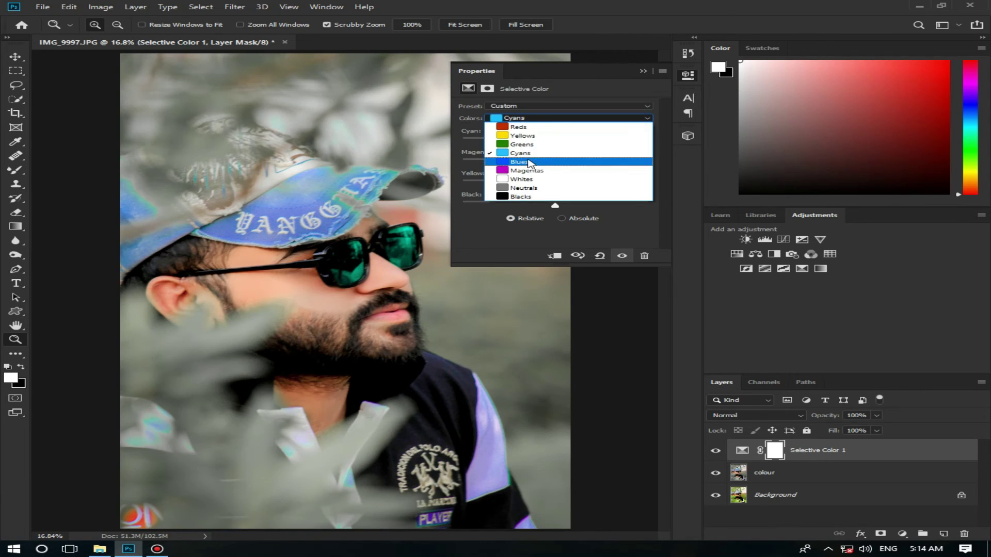
pyautogui.click(588, 160)
# Step: Set the Selective Color Whites to Yellow -25 and Black -40
pyautogui.click(555, 119)
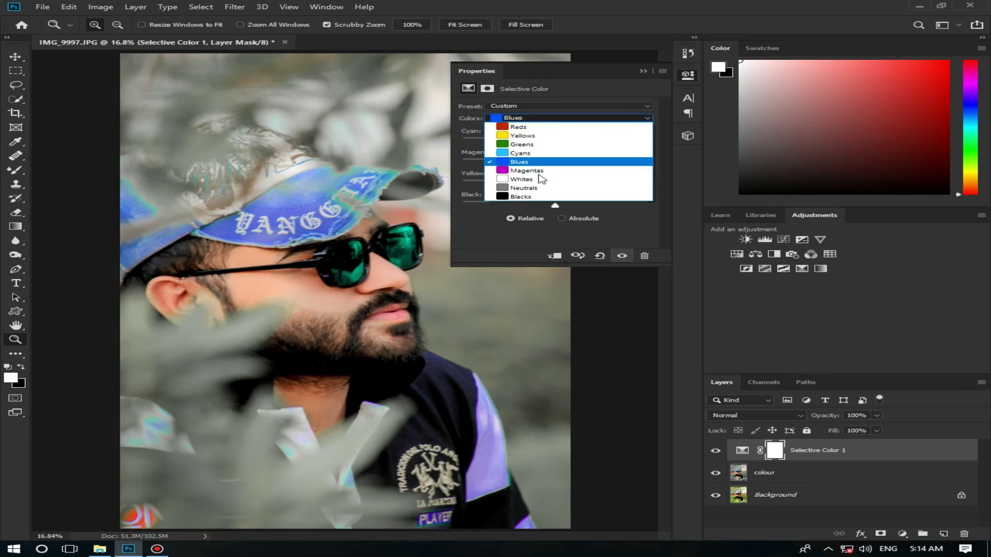
pyautogui.click(571, 177)
pyautogui.moveTo(528, 206); pyautogui.dragTo(516, 206)
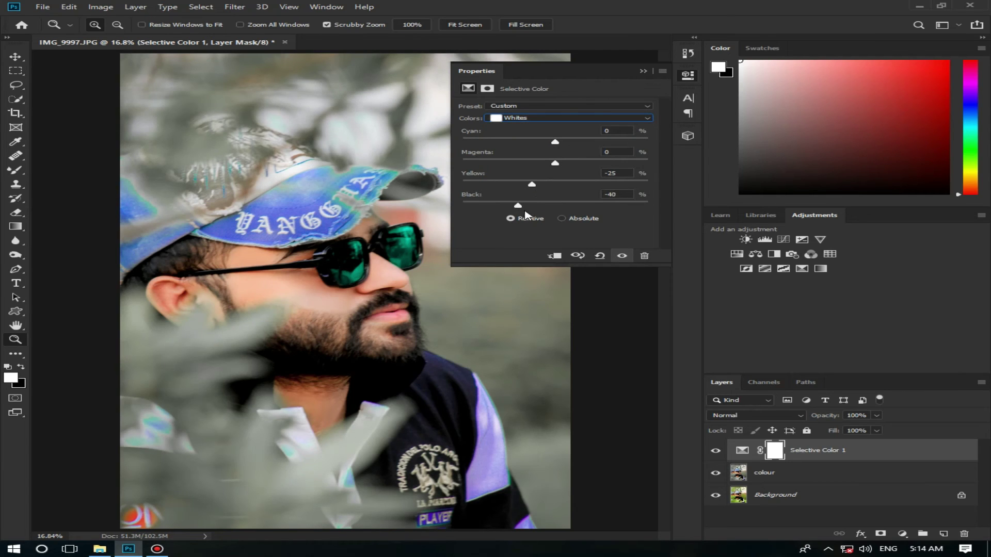
# Step: Set Black to +1 for the Selective Color Blacks and merge the adjustment down into the colour layer
pyautogui.click(555, 118)
pyautogui.click(562, 198)
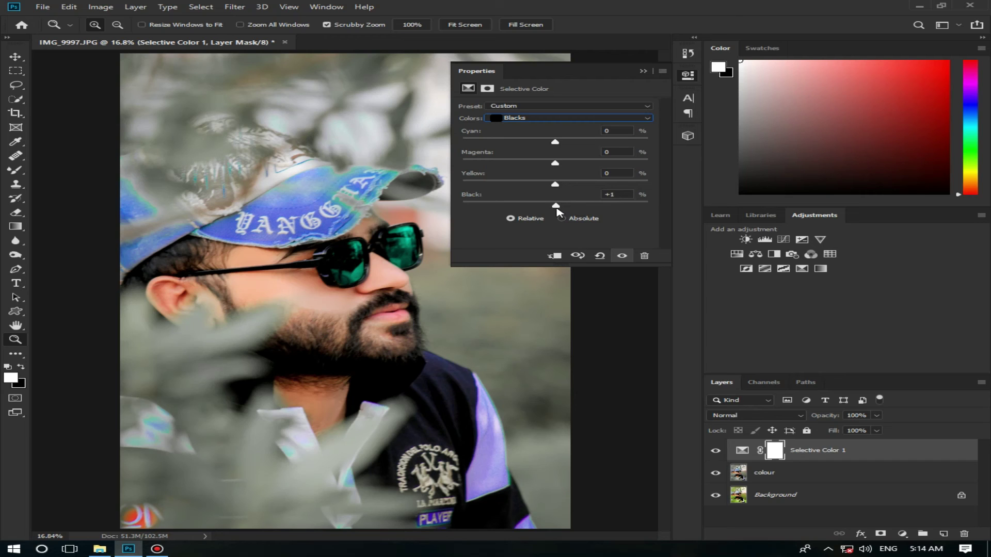
pyautogui.click(642, 70)
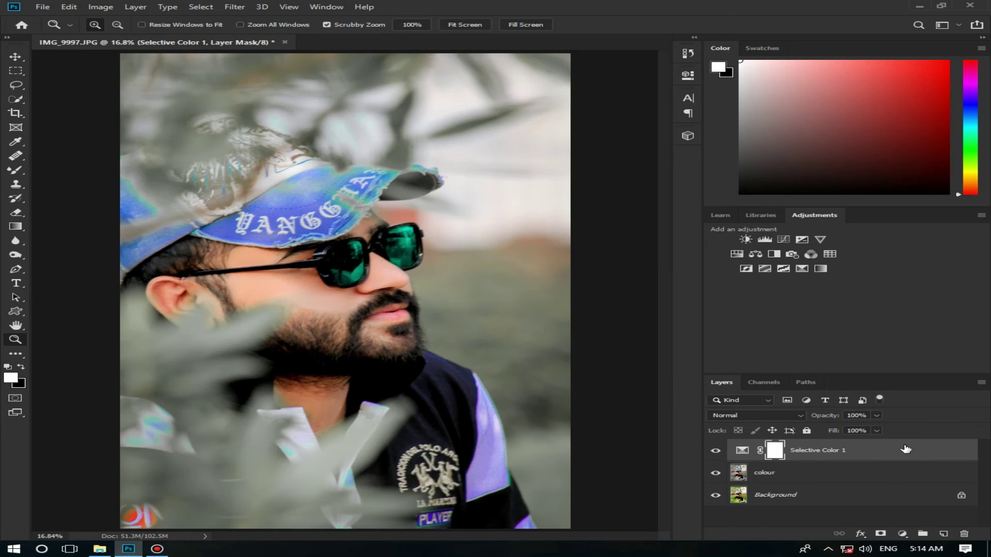
pyautogui.rightClick(883, 464)
pyautogui.click(815, 318)
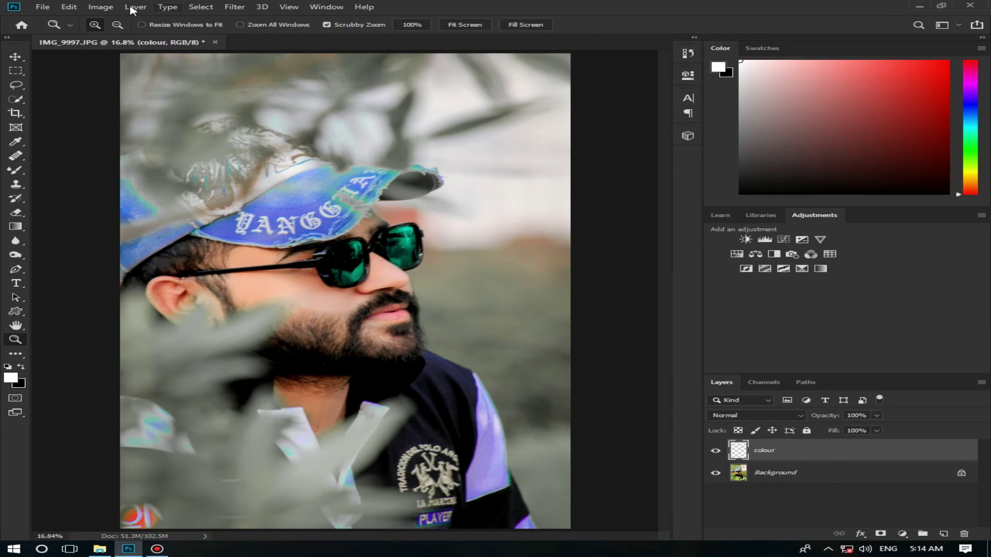
# Step: Apply a Curves adjustment directly to the colour layer, mapping RGB input 173 to 179 and 118 to 120
pyautogui.click(101, 7)
pyautogui.moveTo(124, 35)
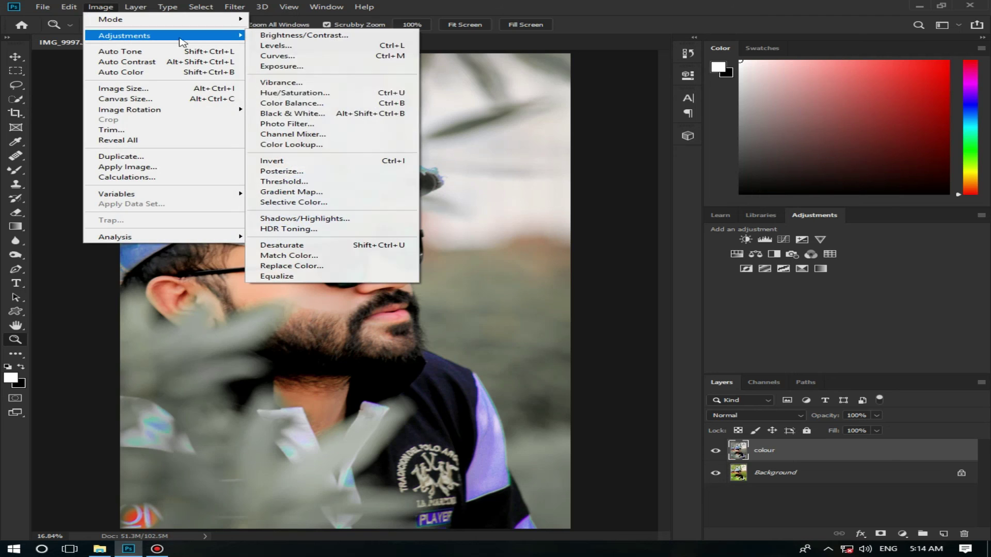
pyautogui.click(309, 57)
pyautogui.moveTo(647, 211); pyautogui.dragTo(649, 206)
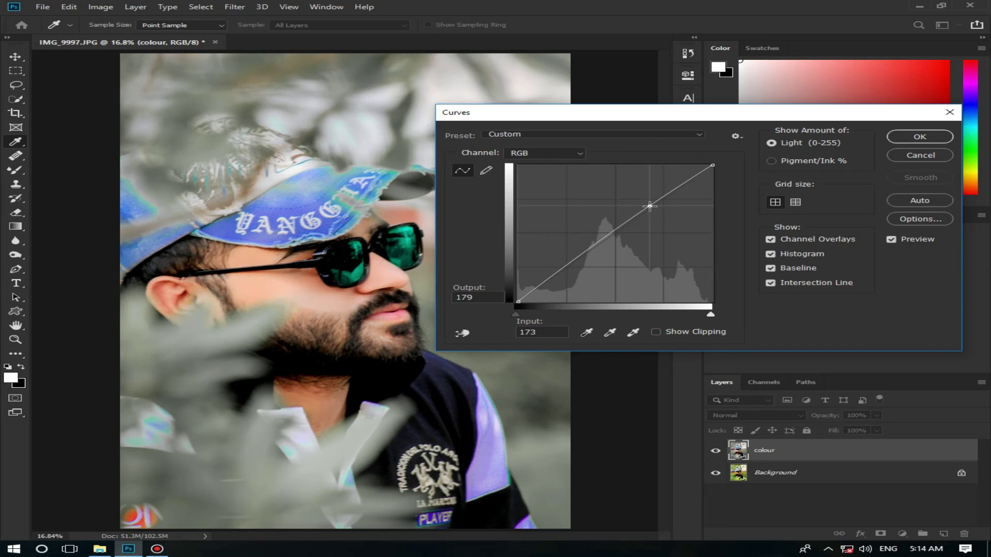
pyautogui.click(608, 238)
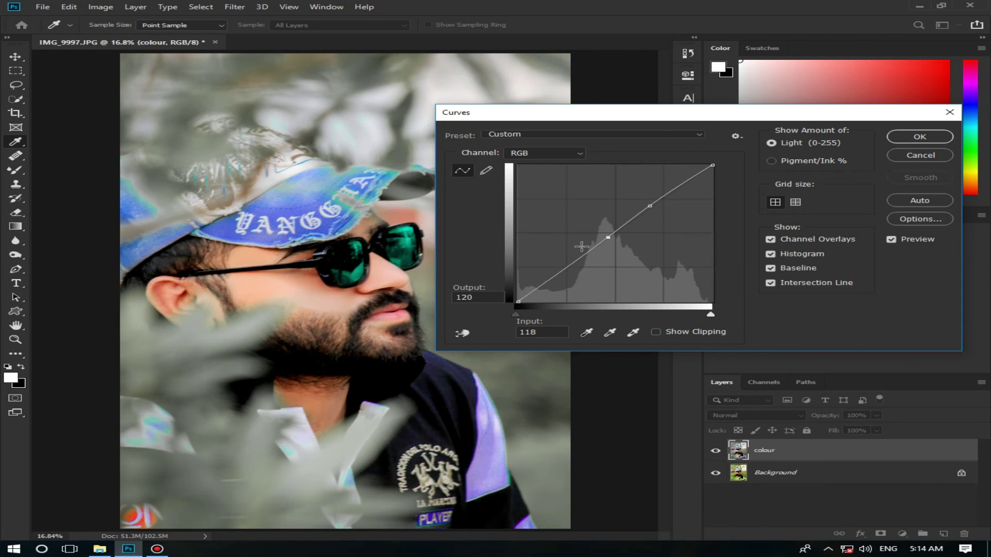
pyautogui.moveTo(606, 238); pyautogui.dragTo(607, 238)
pyautogui.click(917, 140)
# Step: Apply a white centred stroke around the colour layer in Normal mode at 100% opacity
pyautogui.click(103, 6)
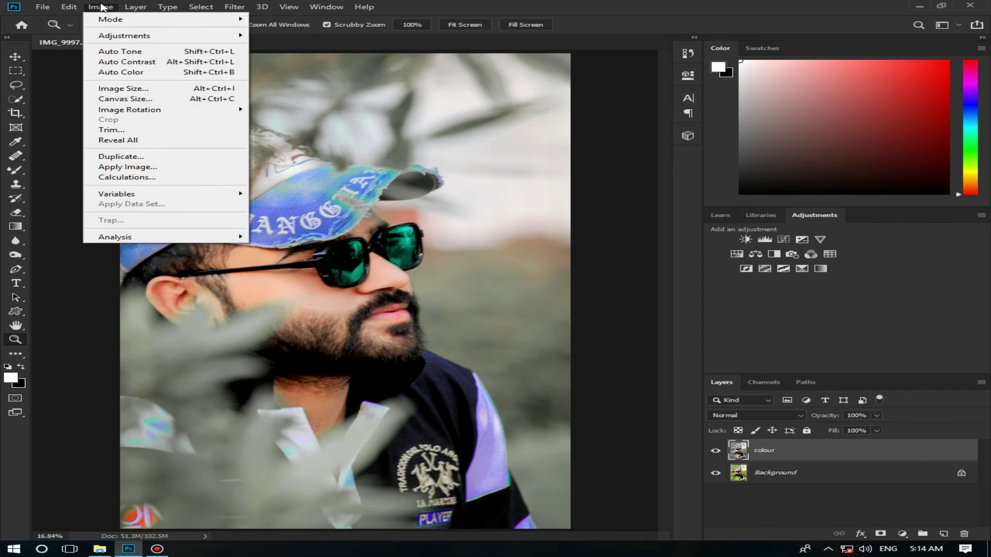
pyautogui.moveTo(76, 8)
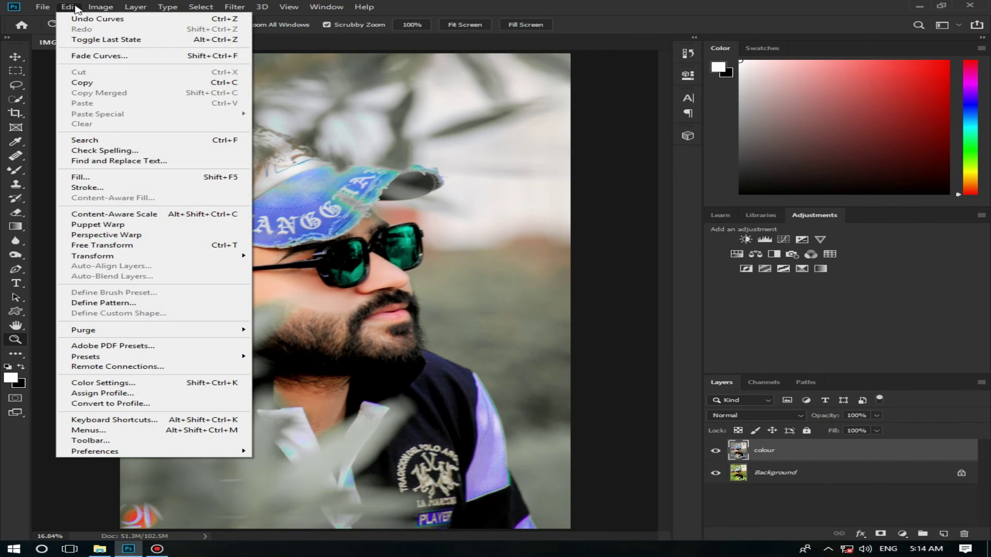
pyautogui.click(154, 187)
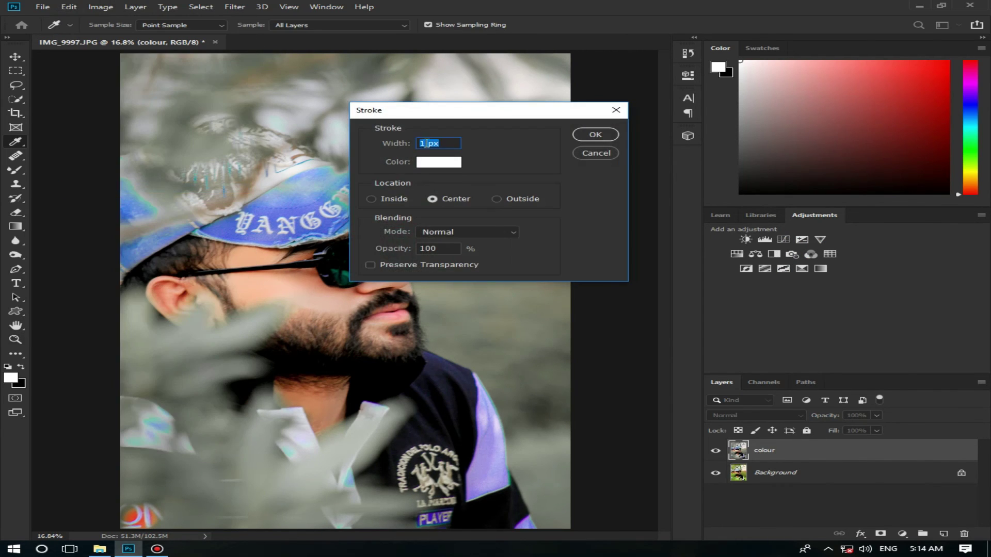
pyautogui.click(458, 163)
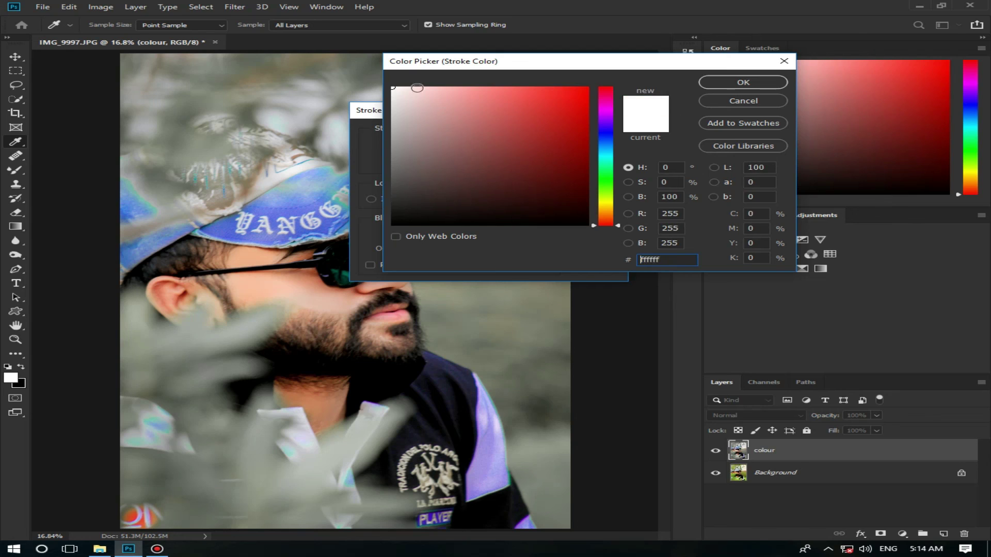
pyautogui.click(703, 101)
pyautogui.click(599, 132)
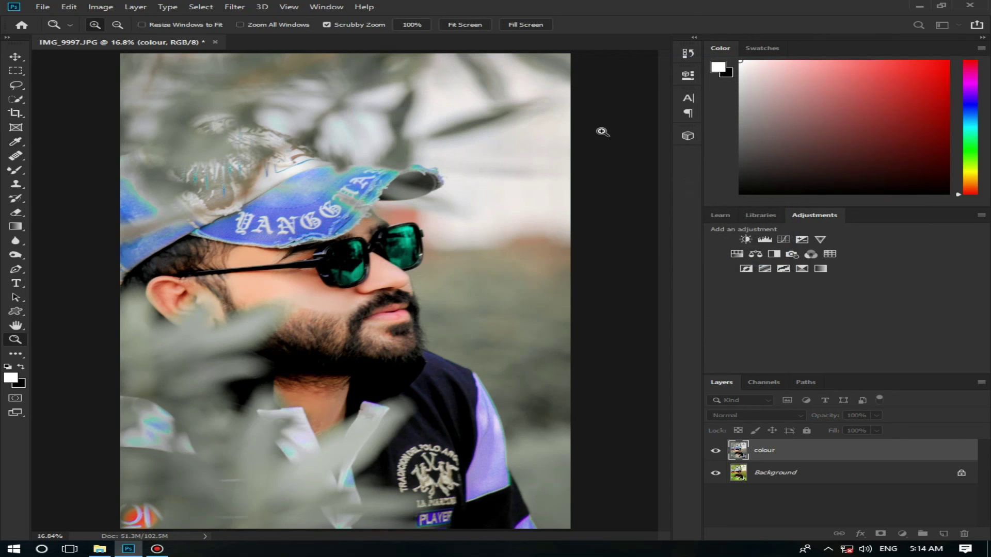
# Step: Examine the whole portrait and compare the graded colour layer with the original Background
pyautogui.keyDown('alt'); pyautogui.click(456, 204); pyautogui.keyUp('alt')
pyautogui.keyDown('alt'); pyautogui.click(456, 204); pyautogui.keyUp('alt')
pyautogui.rightClick(379, 270)
pyautogui.click(413, 278)
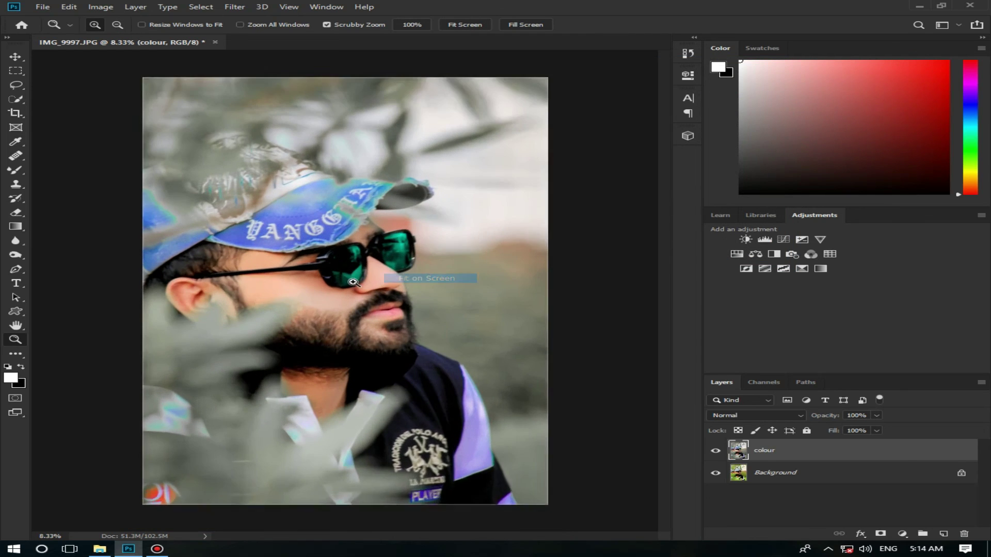
pyautogui.moveTo(353, 282); pyautogui.dragTo(405, 282)
pyautogui.rightClick(406, 283)
pyautogui.click(421, 289)
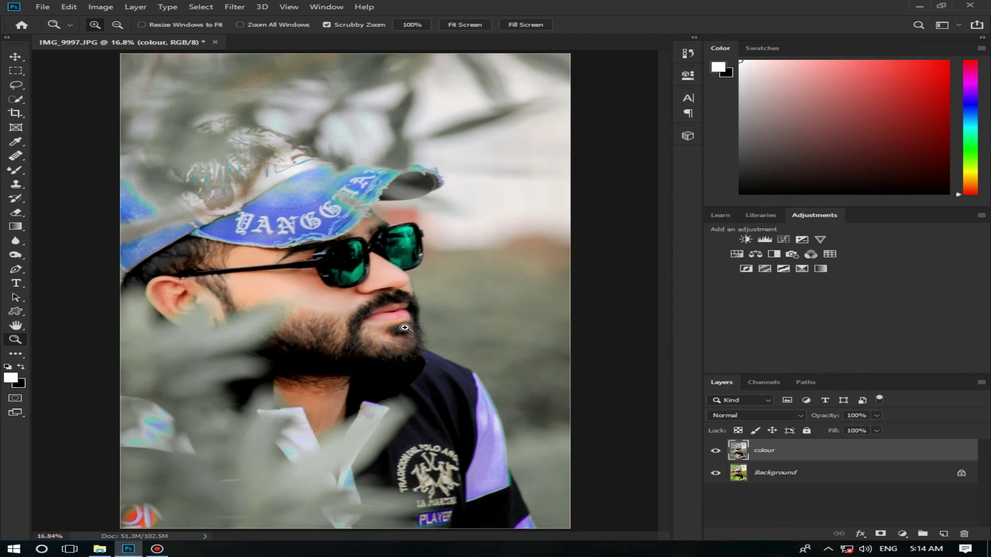
pyautogui.rightClick(368, 337)
pyautogui.click(398, 345)
pyautogui.click(717, 451)
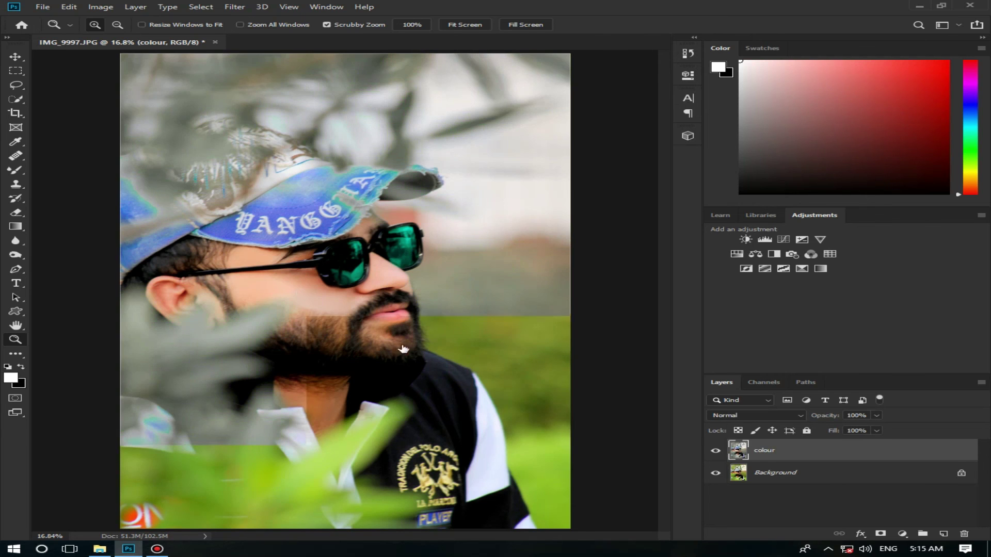